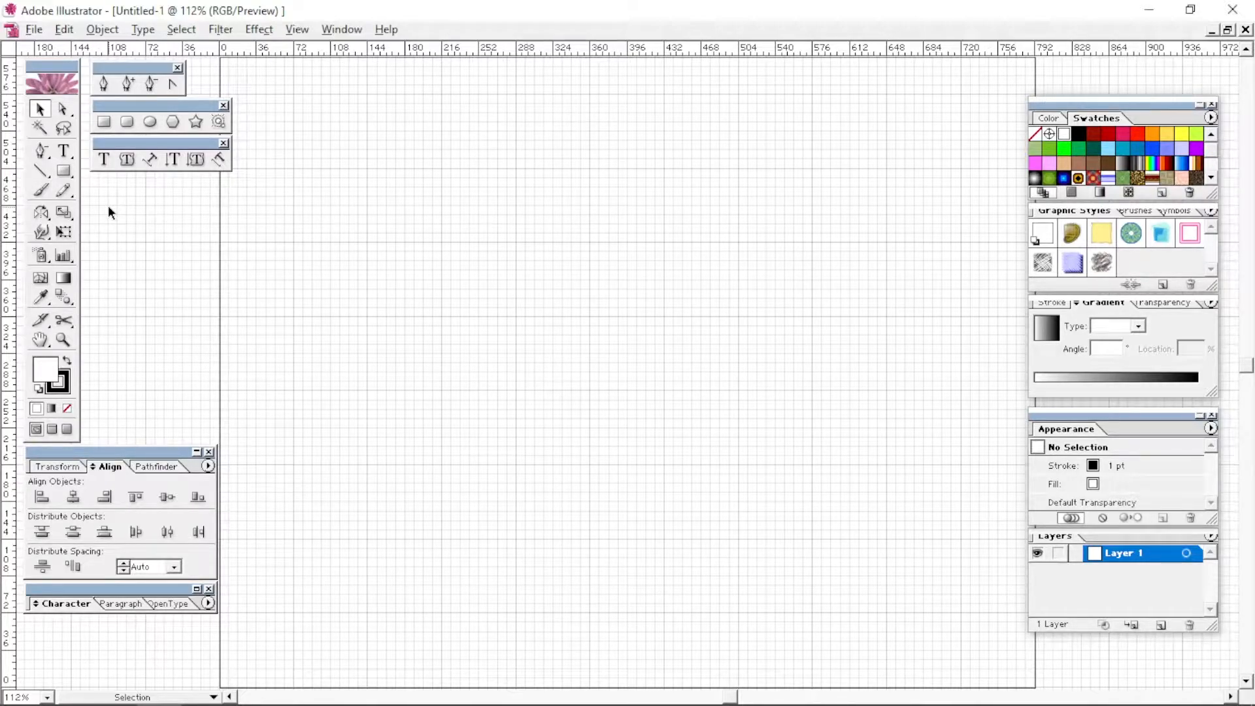
- Check the ruler's measurement unit and draw a 200 by 200 px circle in the upper middle of the page
right_click(403, 48)
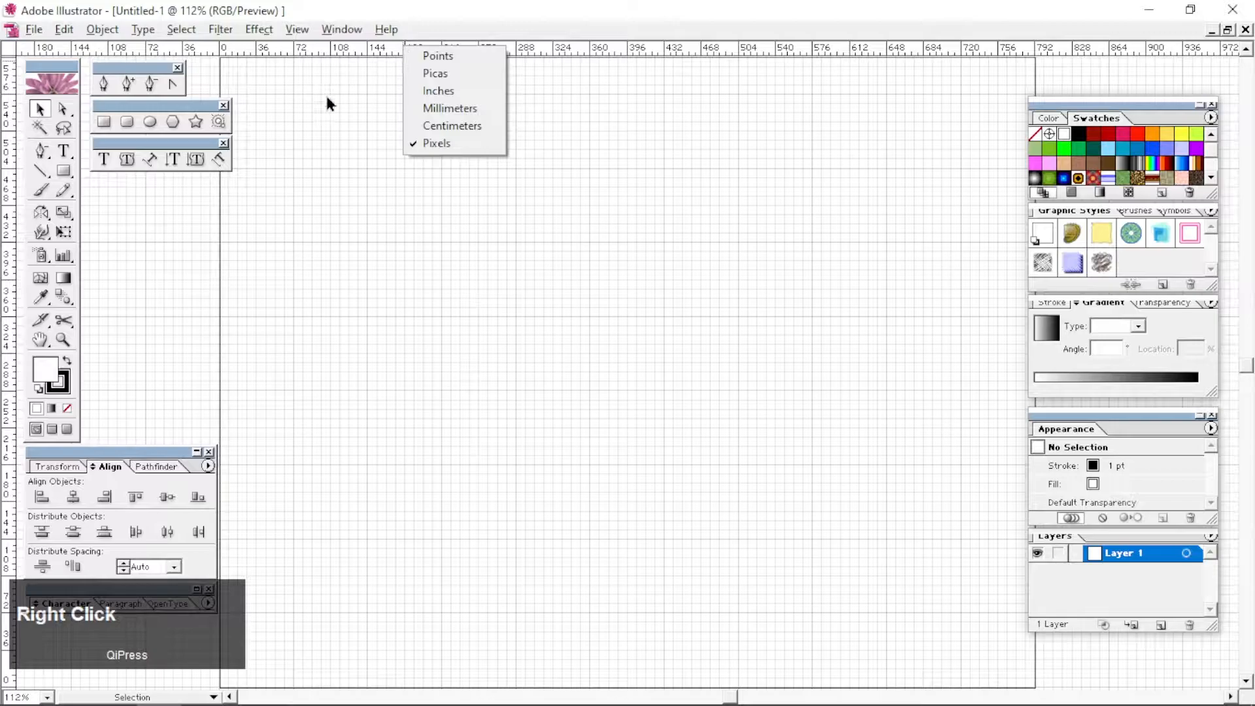
click(182, 192)
click(151, 122)
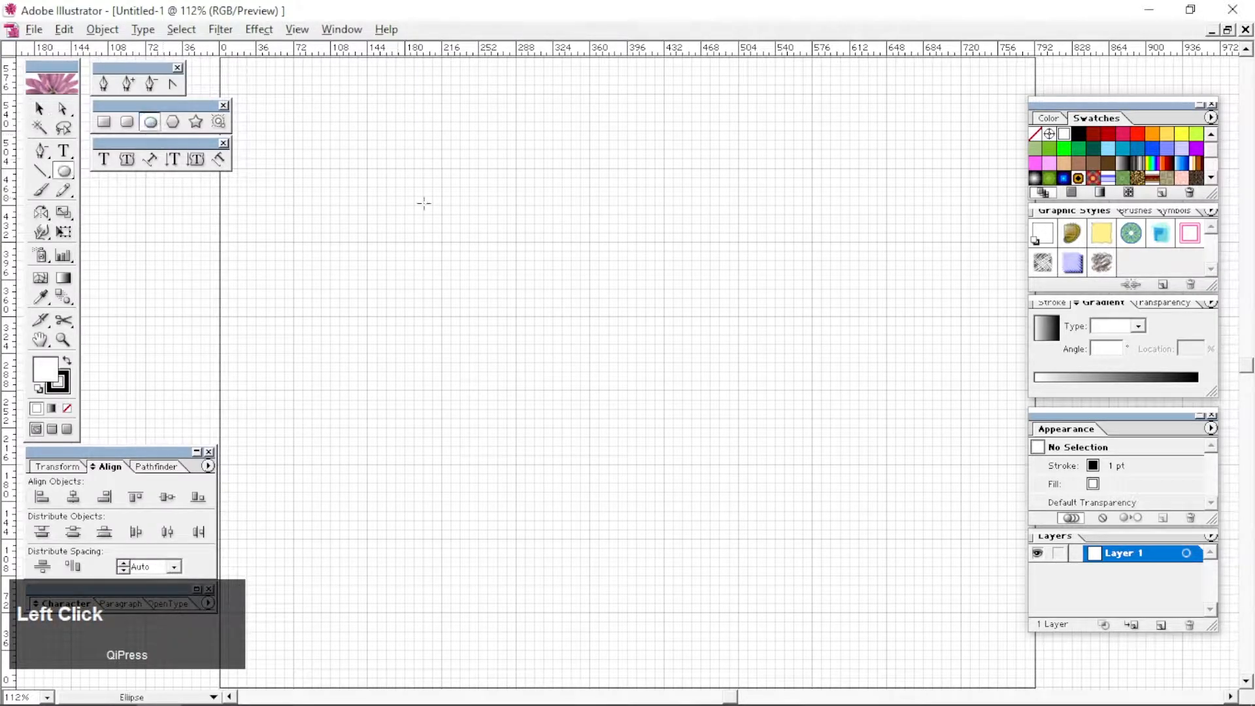
click(514, 219)
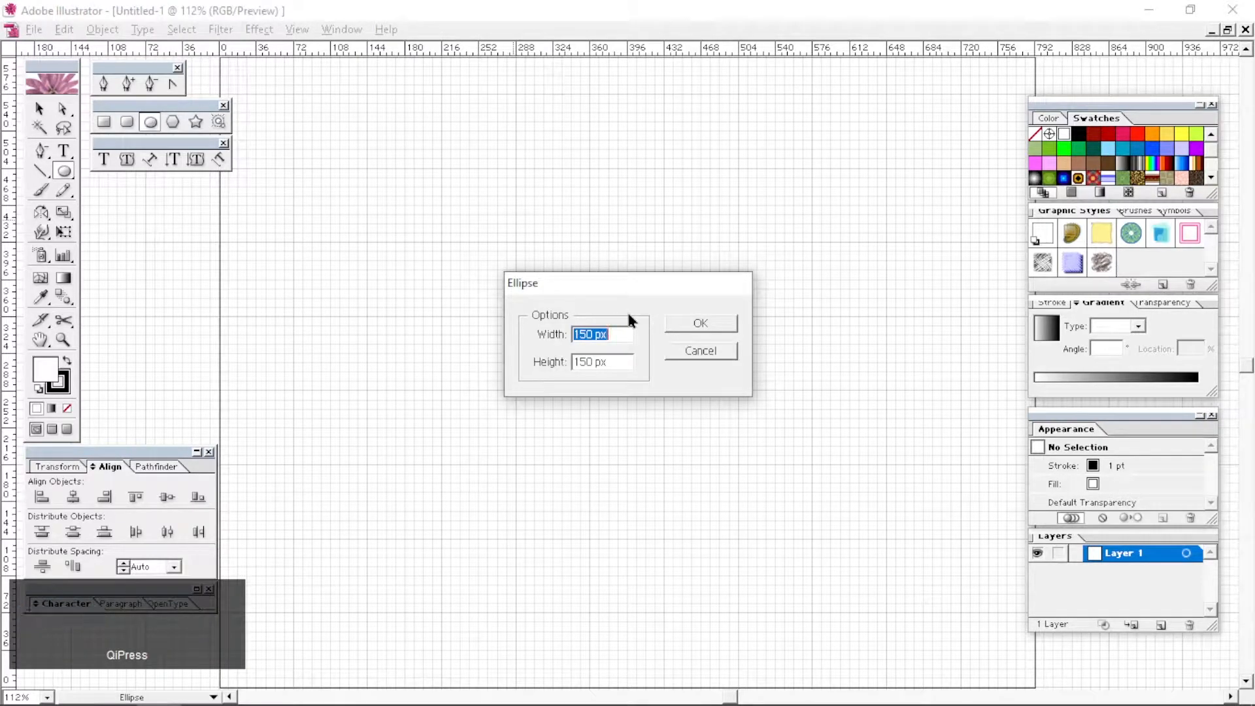
text(200)
key(Tab)
text(200)
key(Return)
key(v)
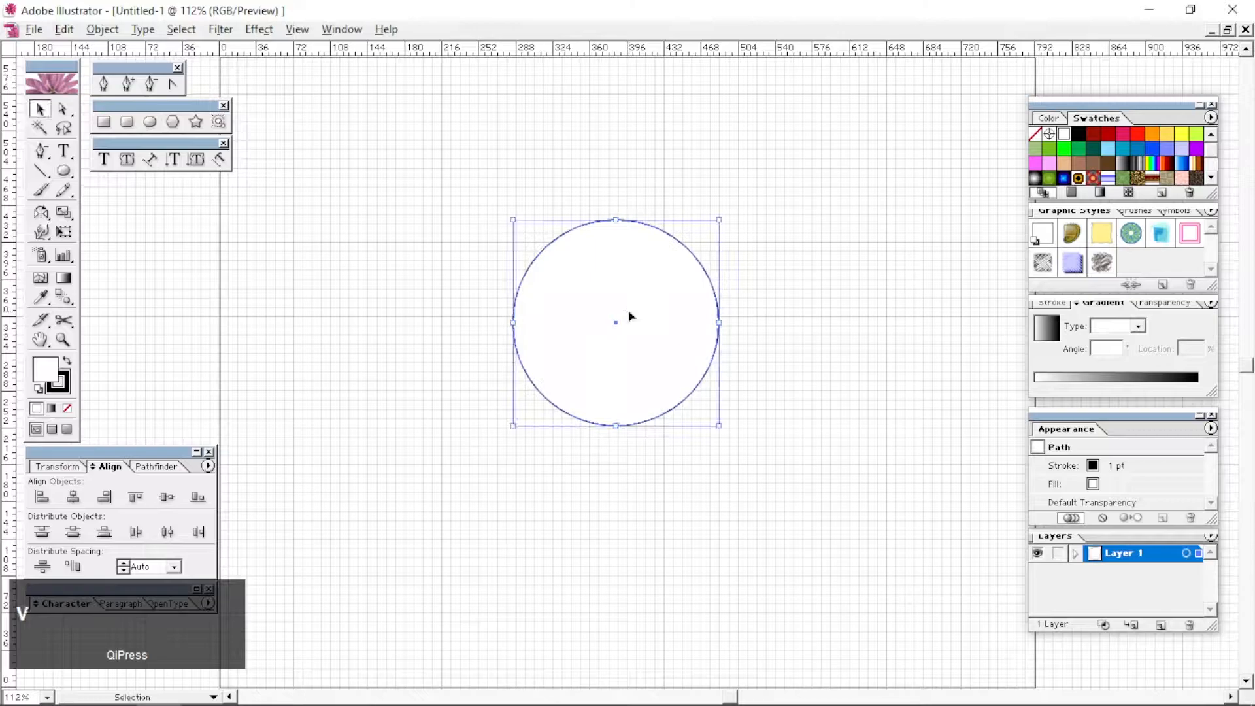
click(463, 298)
- Draw a 50 by 50 px circle to the left of the large circle
click(149, 123)
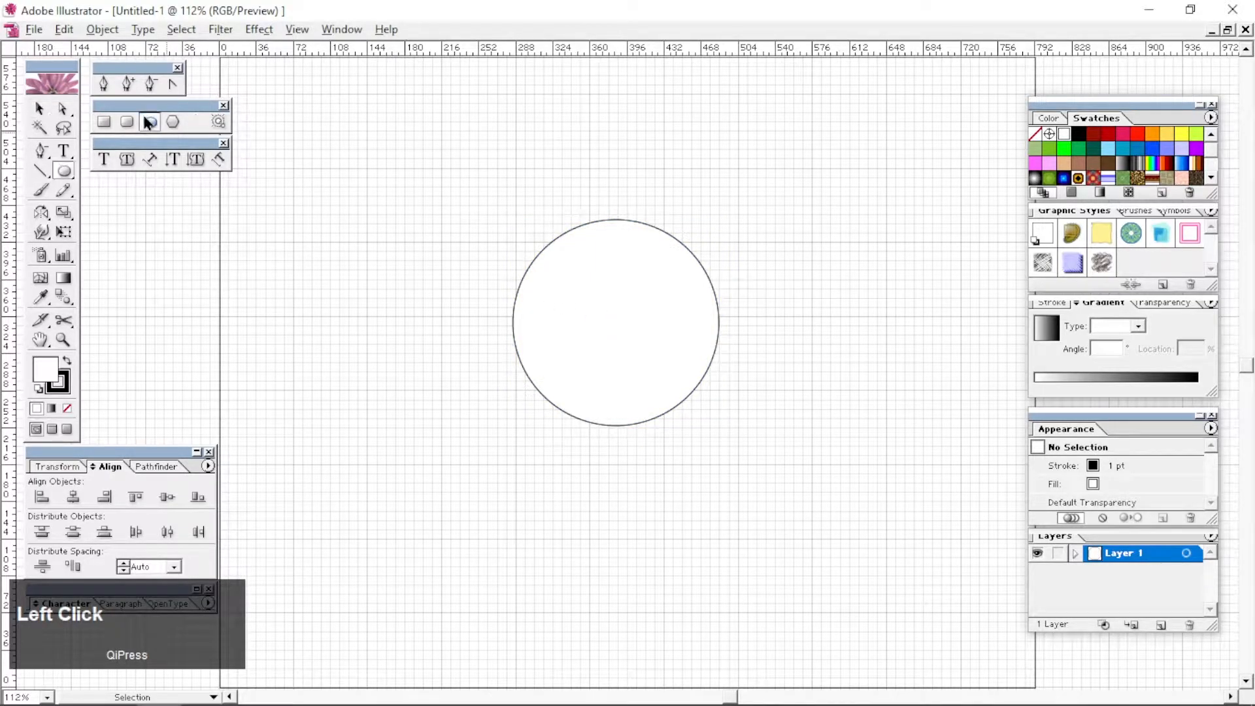
click(353, 277)
text(50)
key(Tab)
text(50)
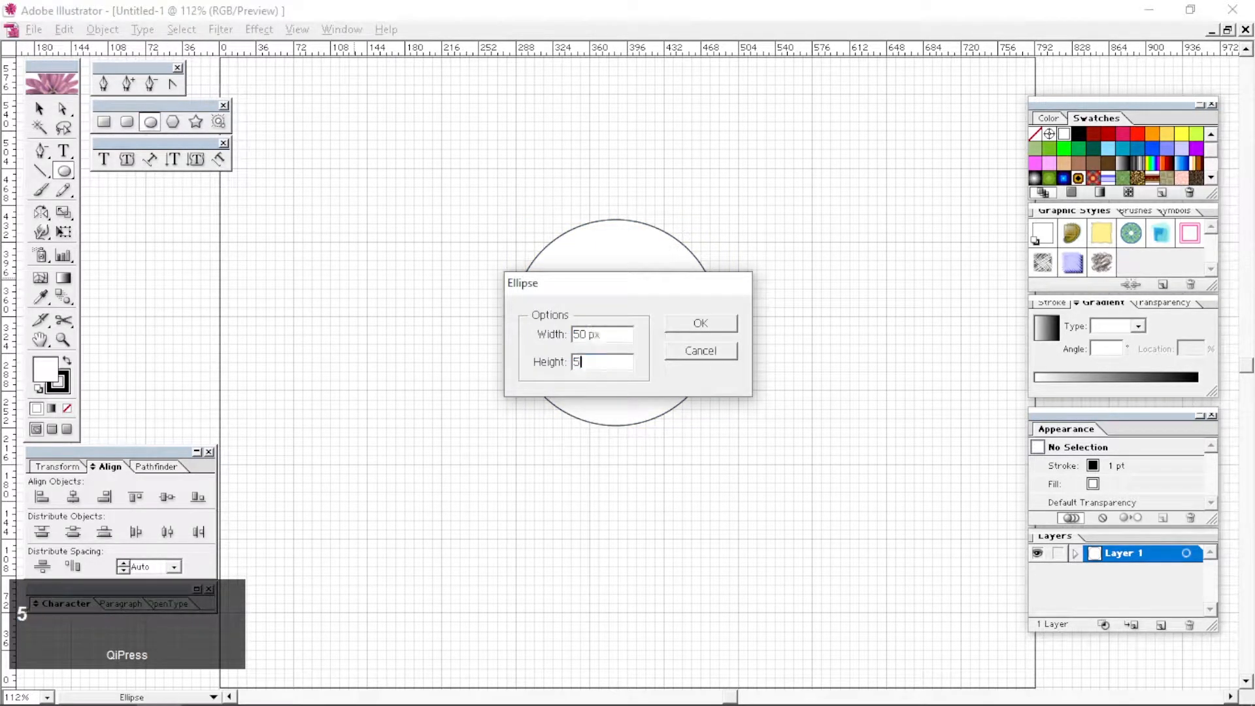
key(Return)
key(v)
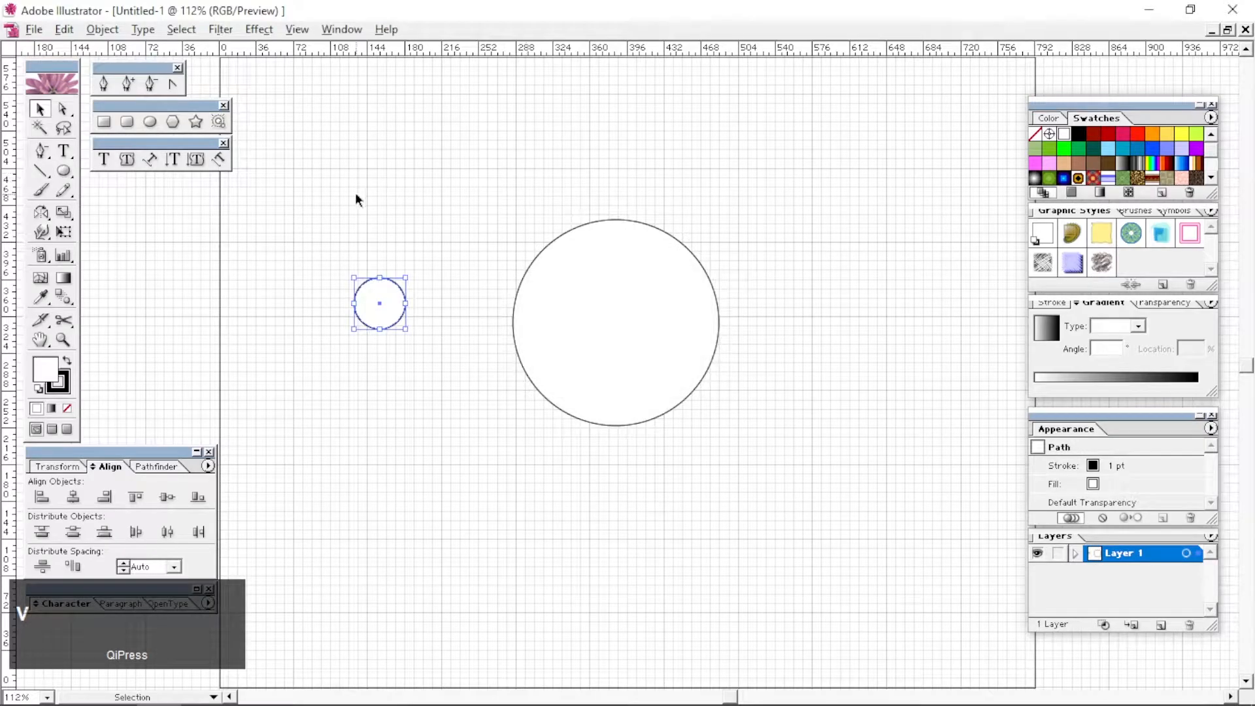
- Align the small circle to the large circle's right edge, vertically centred, and group the two circles
drag(355, 192, 611, 494)
click(73, 497)
click(168, 499)
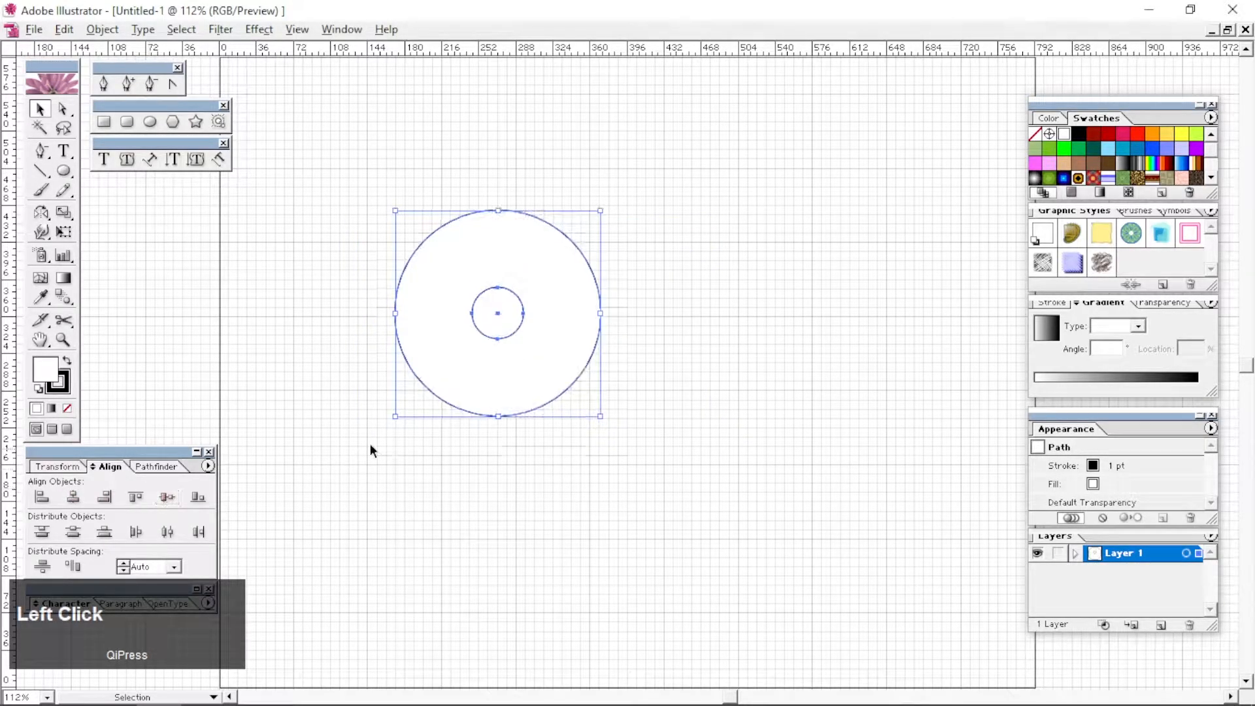
click(111, 500)
right_click(511, 308)
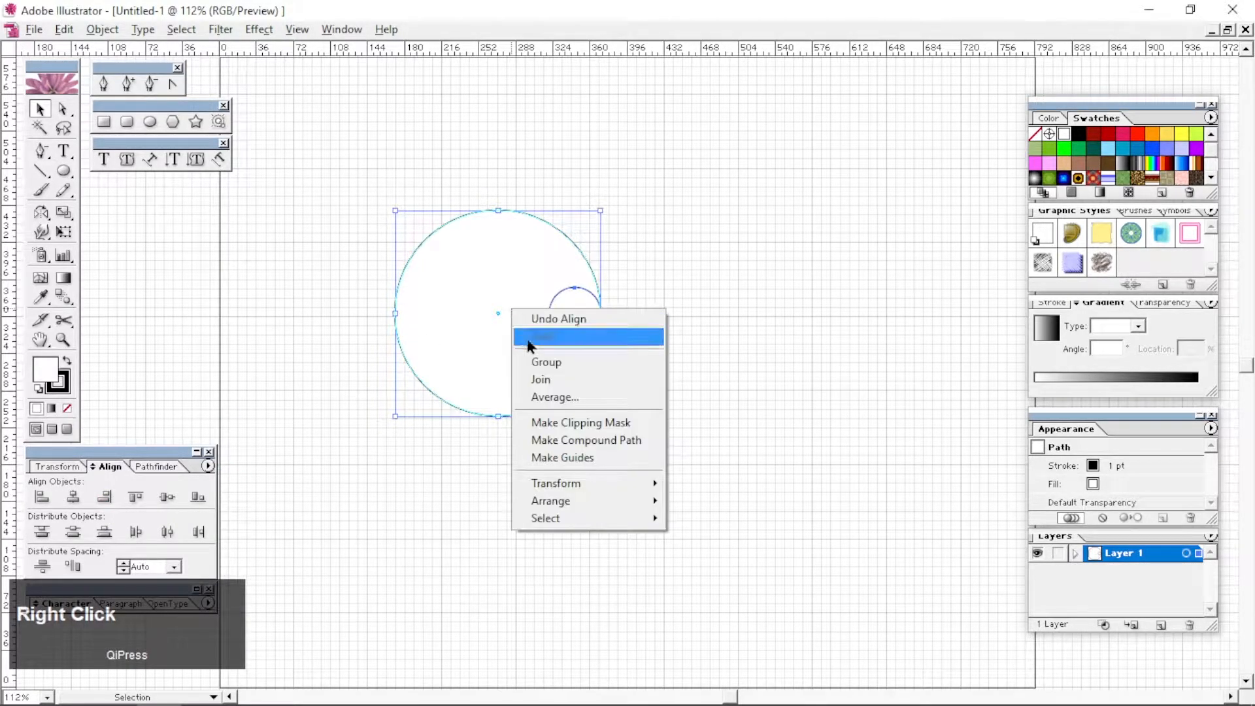
click(543, 362)
click(210, 198)
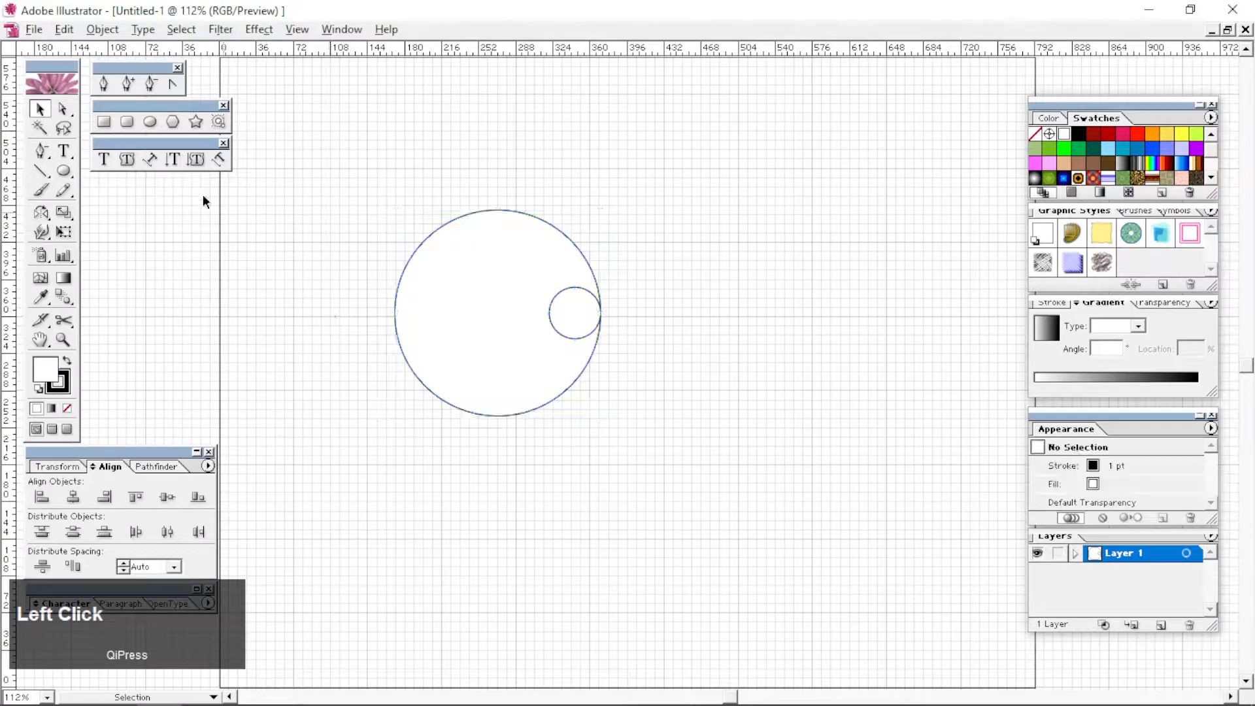
- Add a second 50 by 50 px circle to the left of the grouped circles
click(149, 122)
click(266, 265)
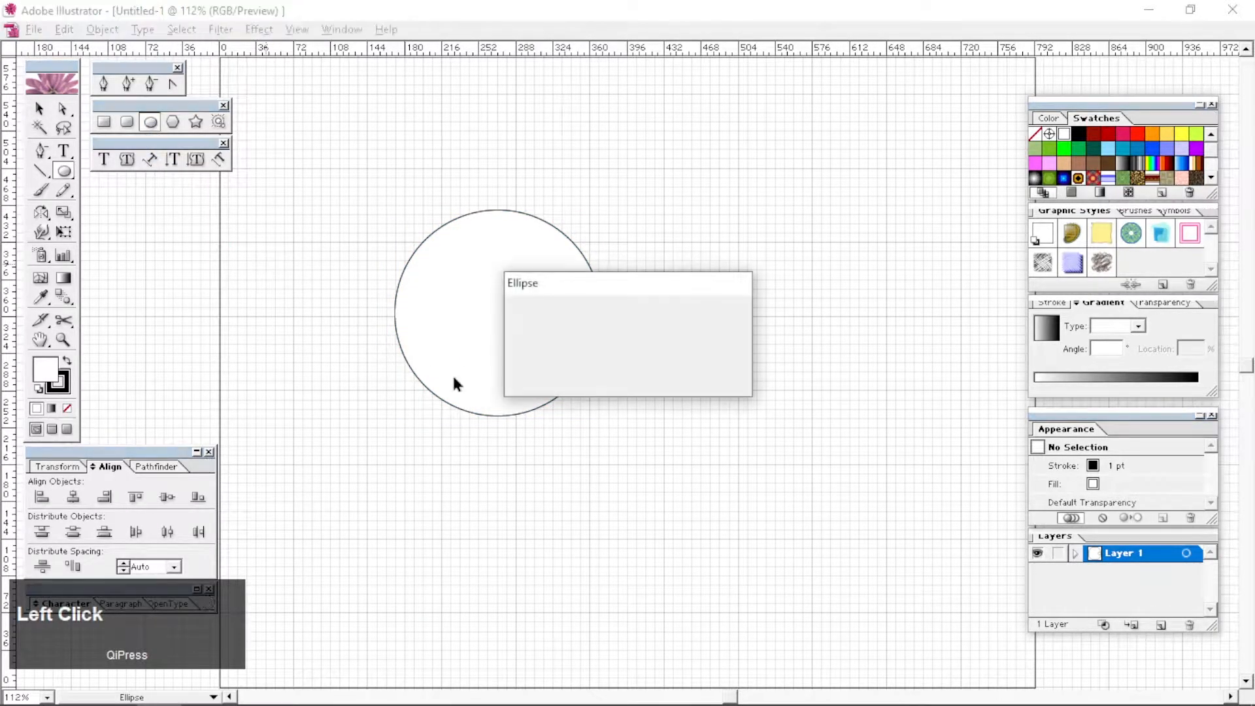
click(687, 320)
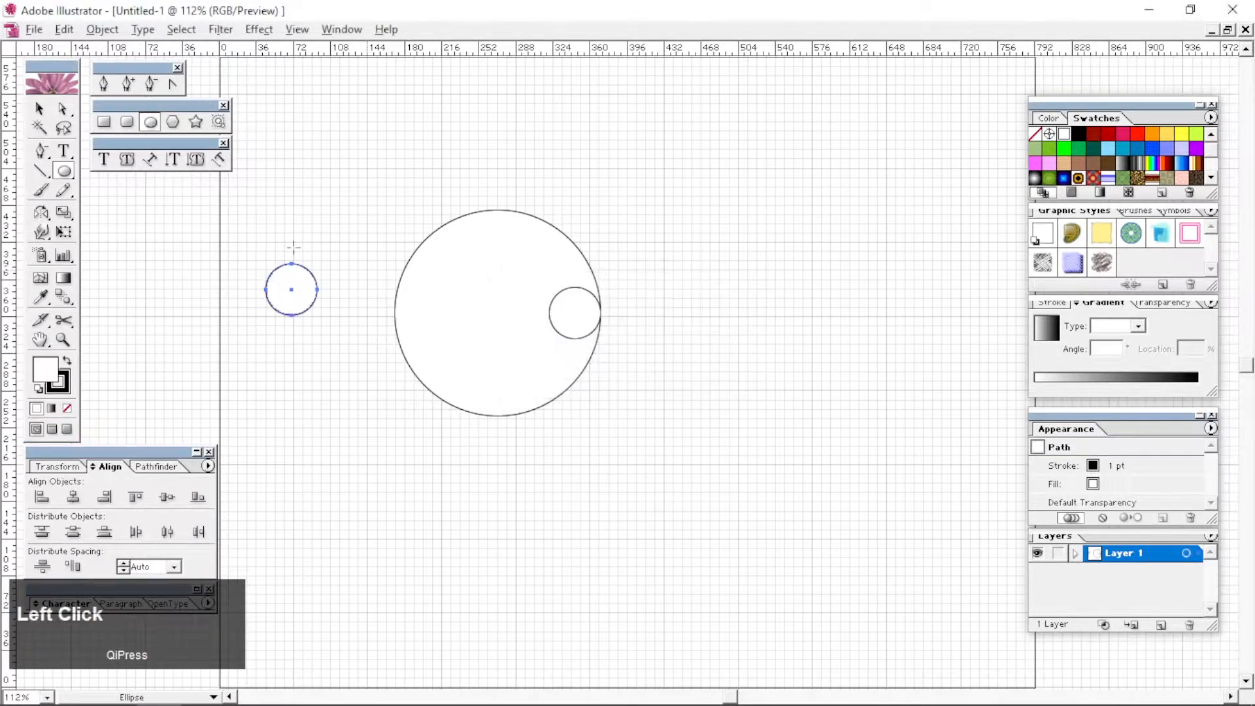
- Align the new small circle to the top centre of the large circle and group it with the existing group
click(40, 110)
drag(229, 225, 521, 409)
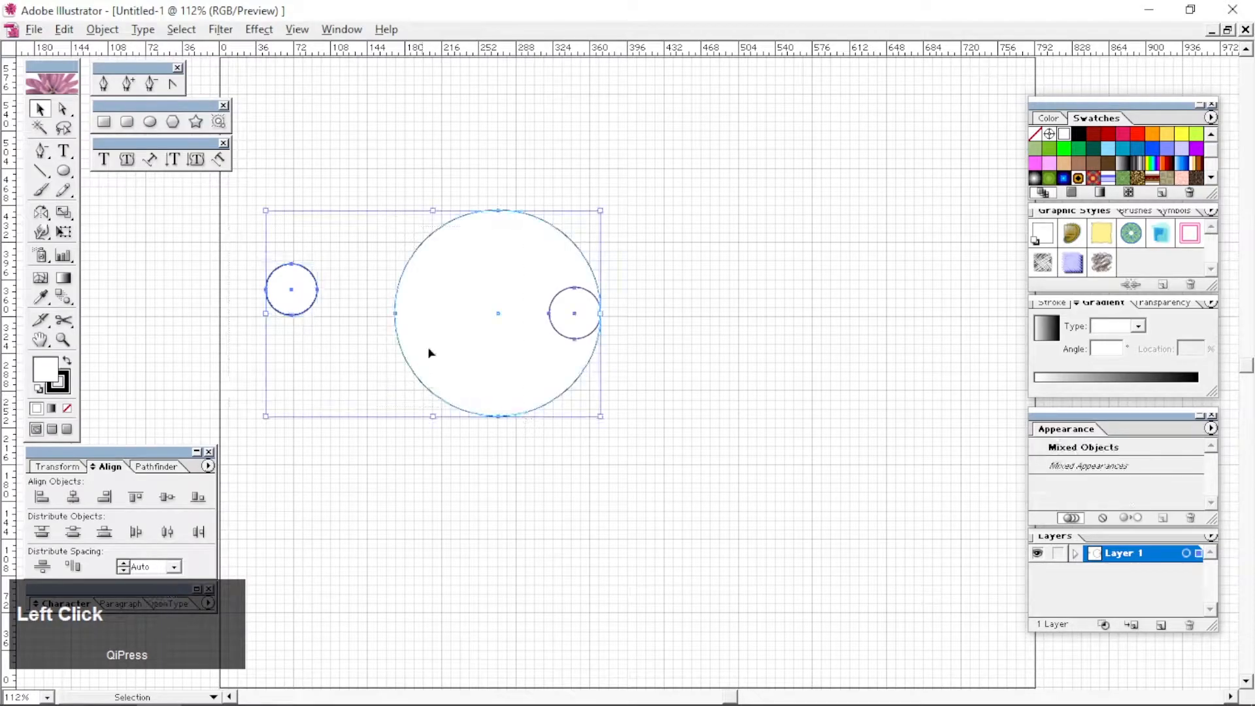
right_click(437, 298)
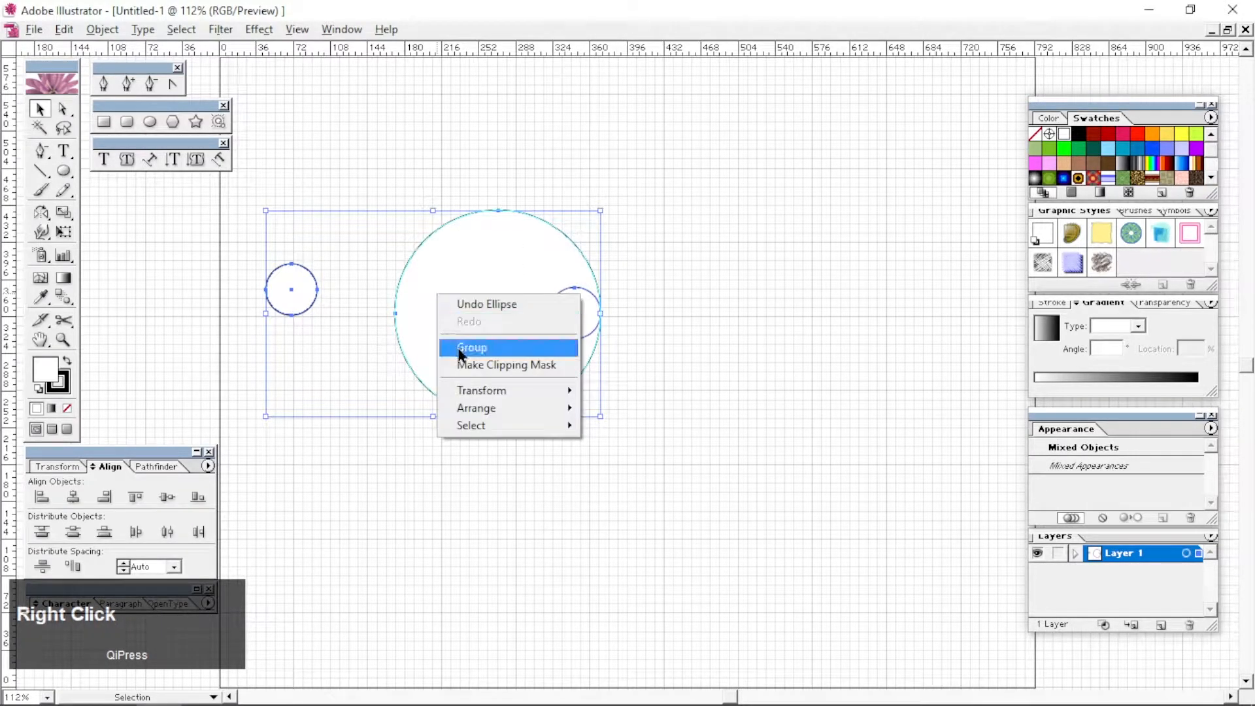
click(73, 497)
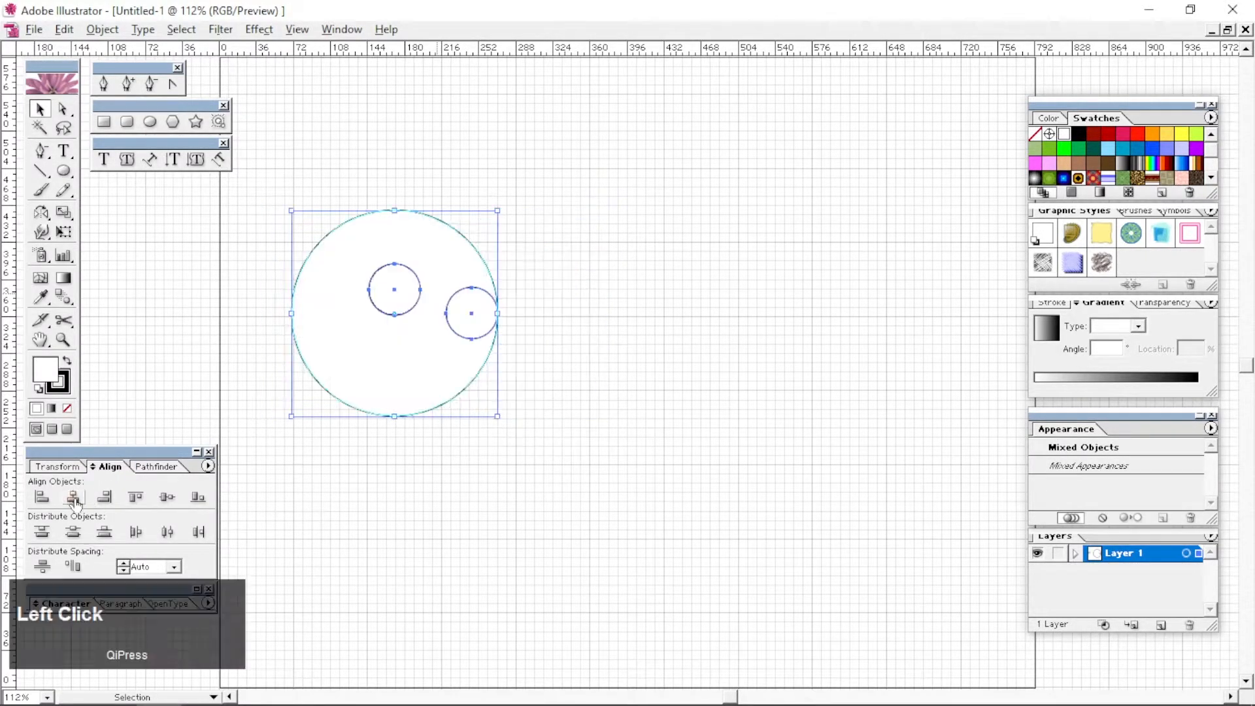
click(166, 498)
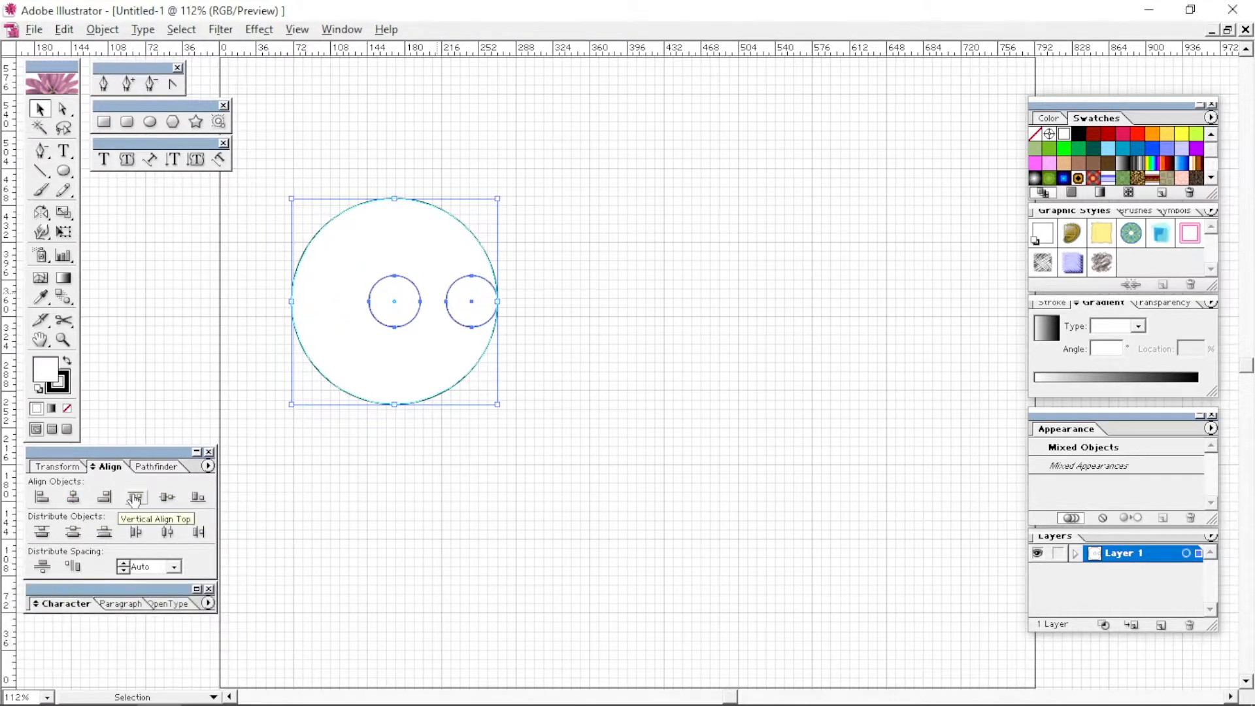
click(135, 498)
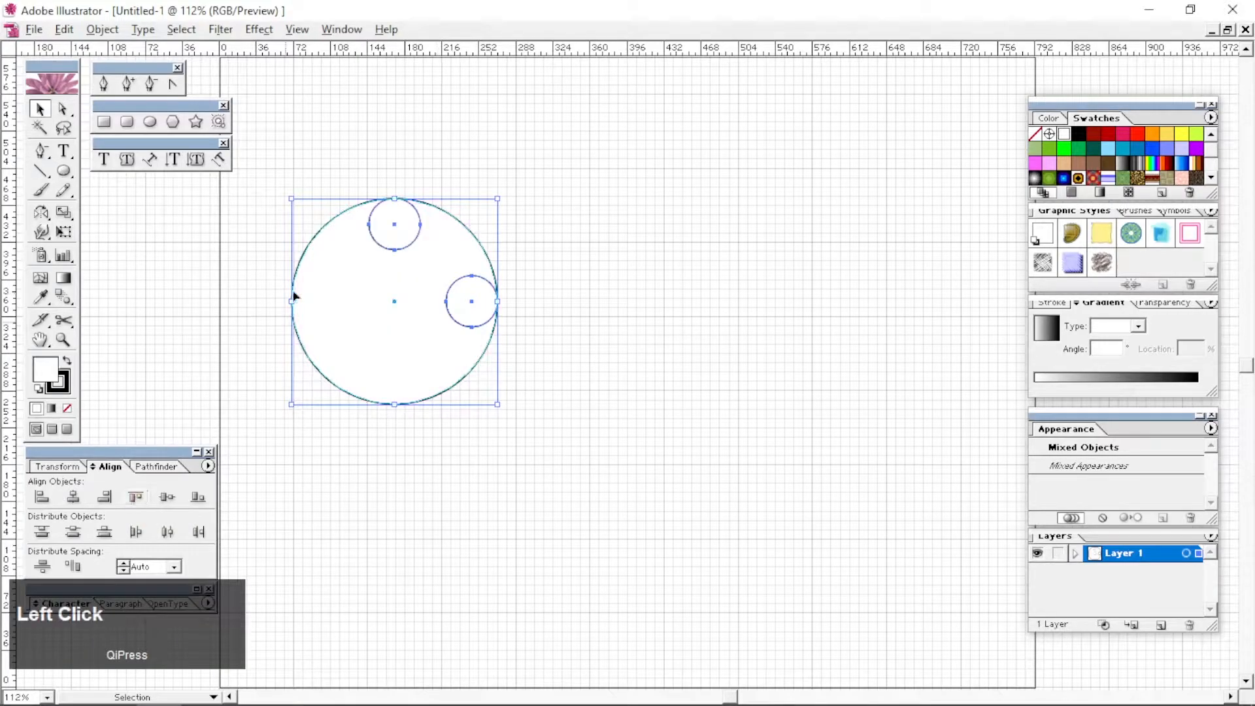
right_click(392, 226)
click(419, 276)
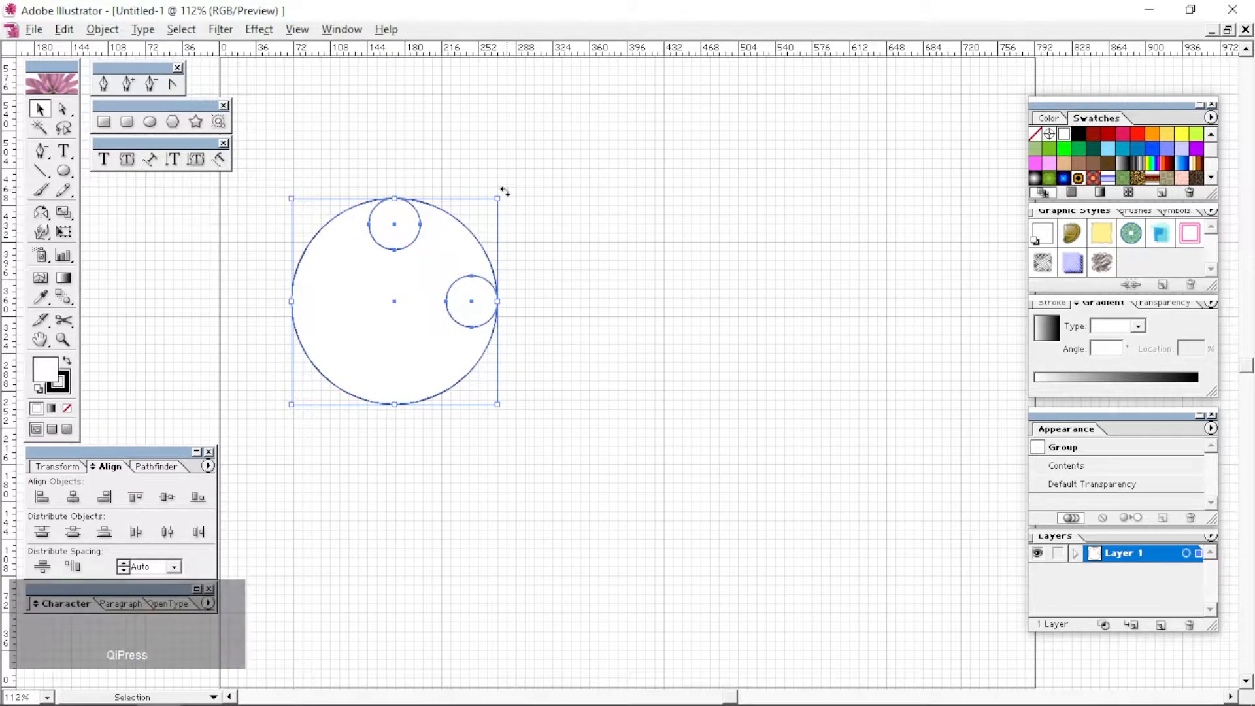
- Rotate the group 45 degrees counterclockwise and move it towards the middle of the page
key(shift)
drag(504, 191, 418, 170)
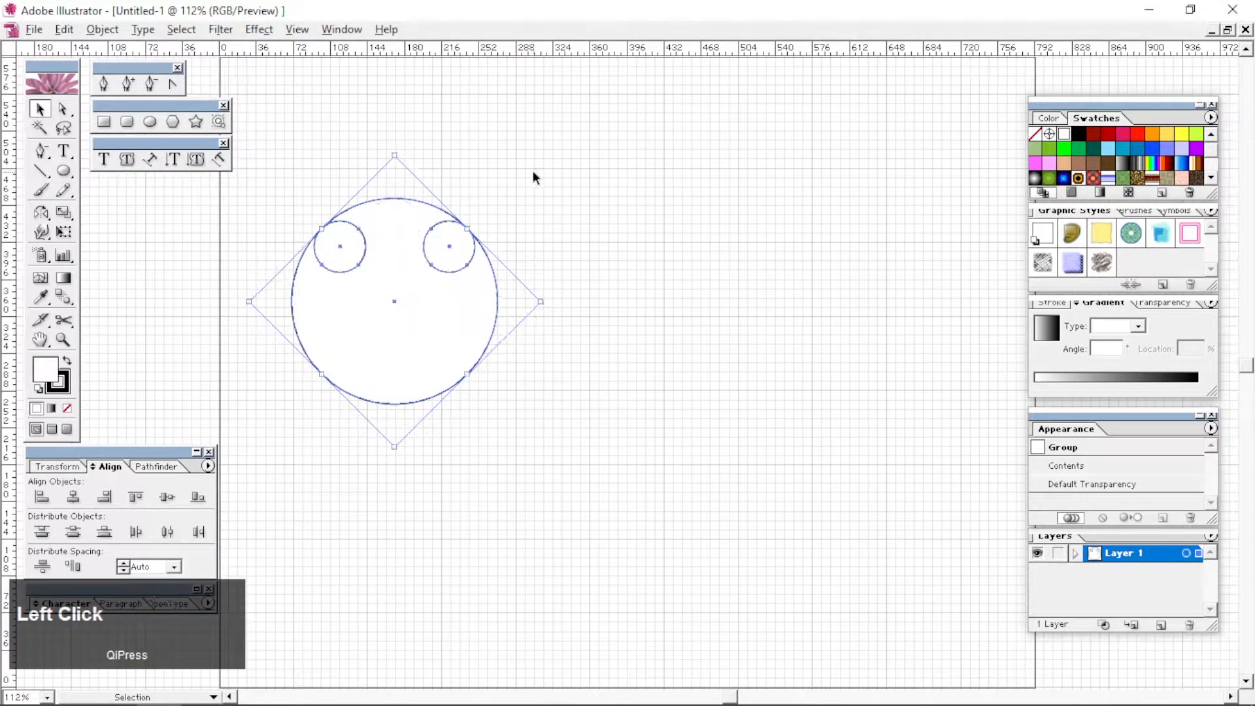
drag(407, 286, 594, 315)
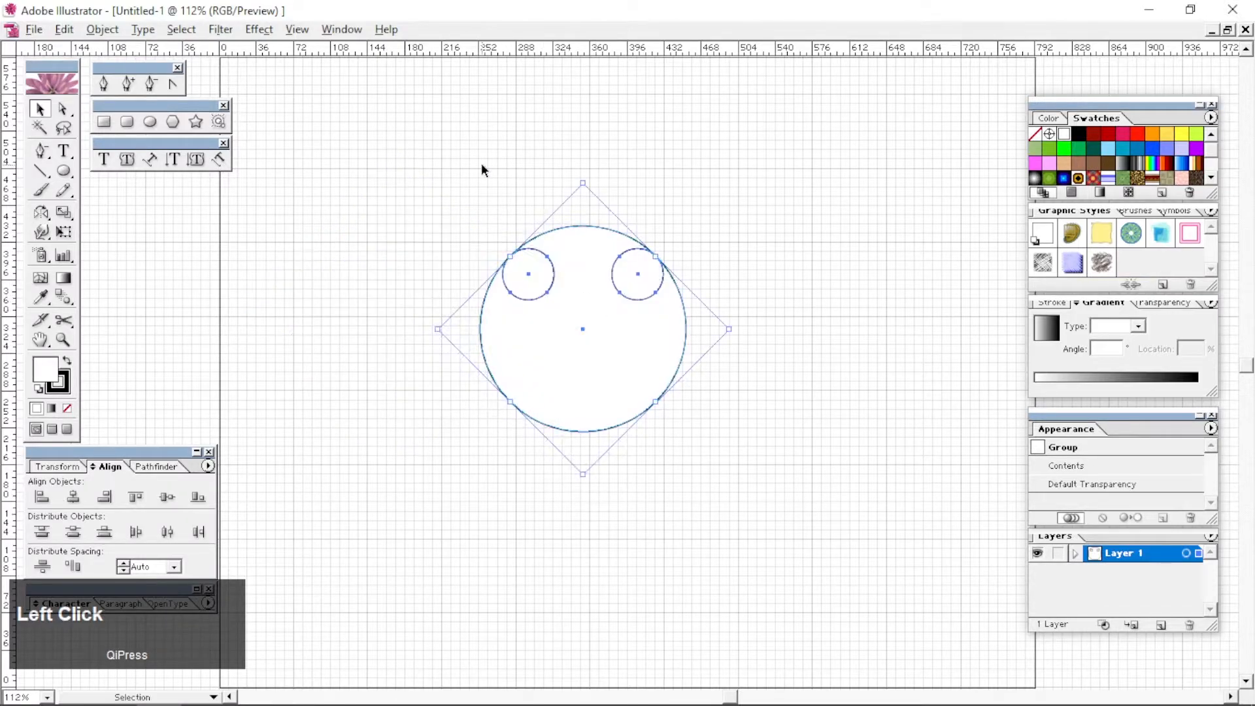
click(481, 164)
- Draw a 150 by 150 px circle overlapping the left side of the group
click(151, 124)
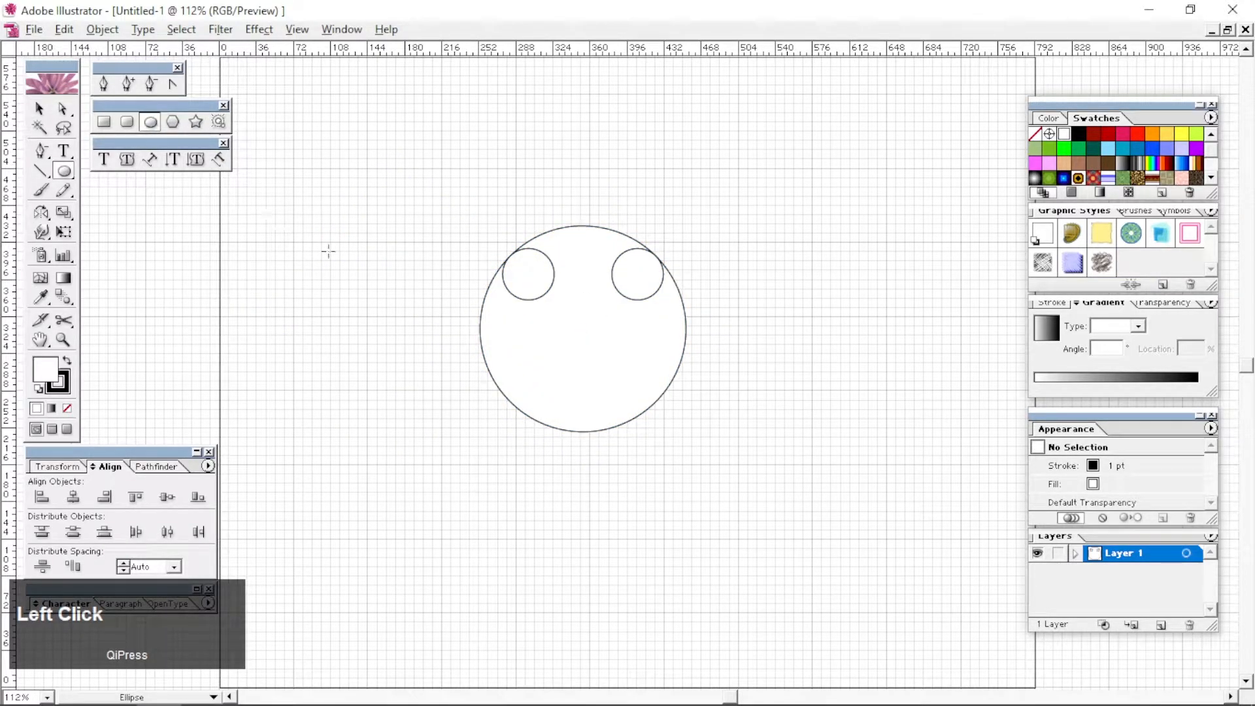
click(380, 274)
text(150)
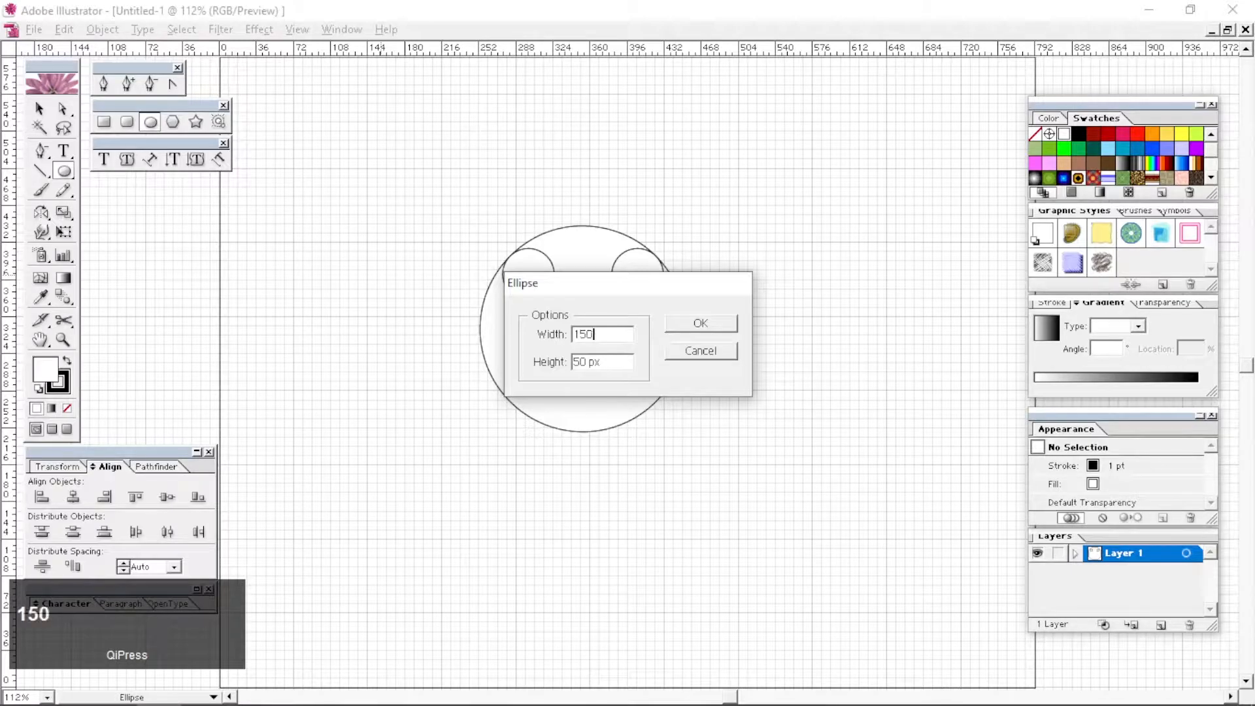
key(Tab)
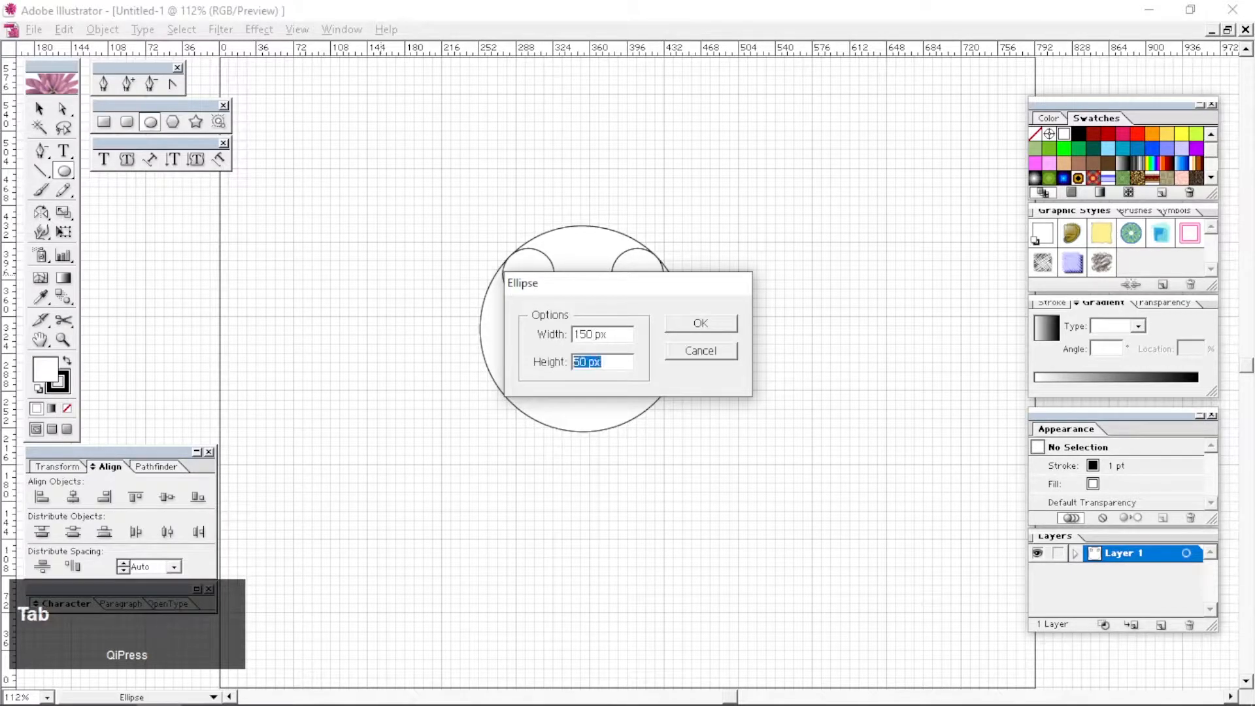
text(150)
key(Return)
key(v)
- Centre the 150 px circle and the group on each other horizontally and vertically
drag(456, 248, 636, 466)
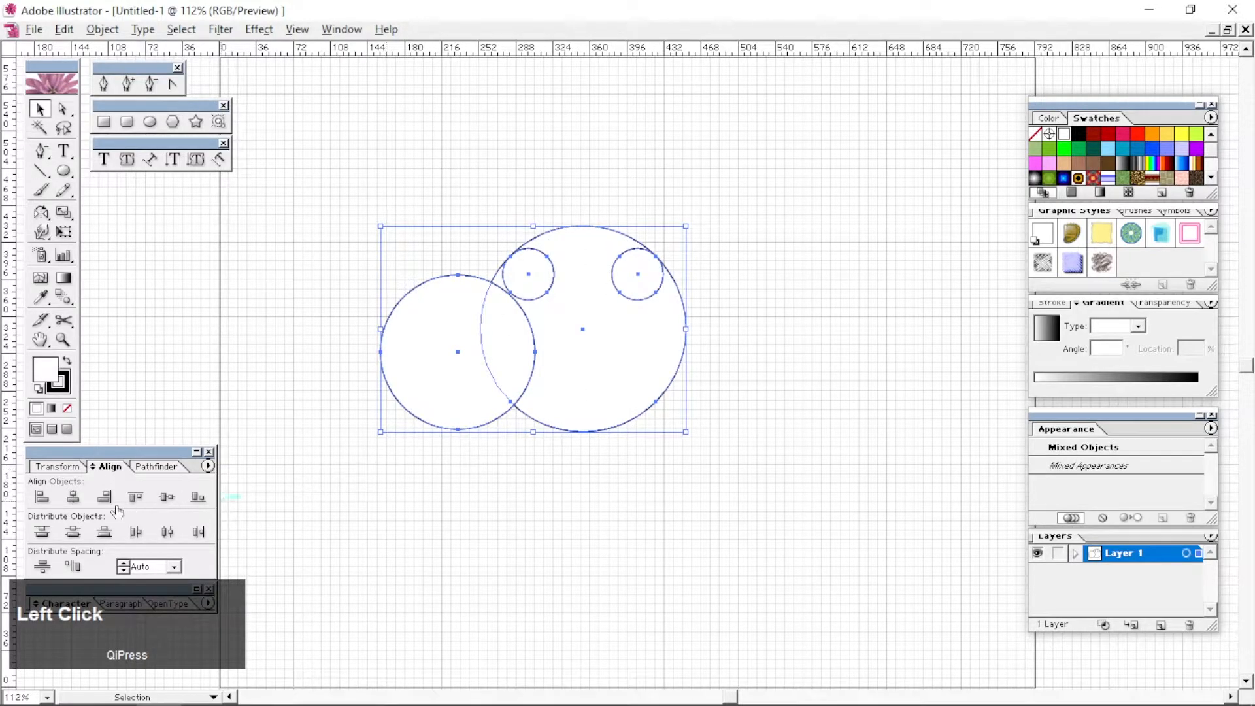
click(73, 497)
click(168, 497)
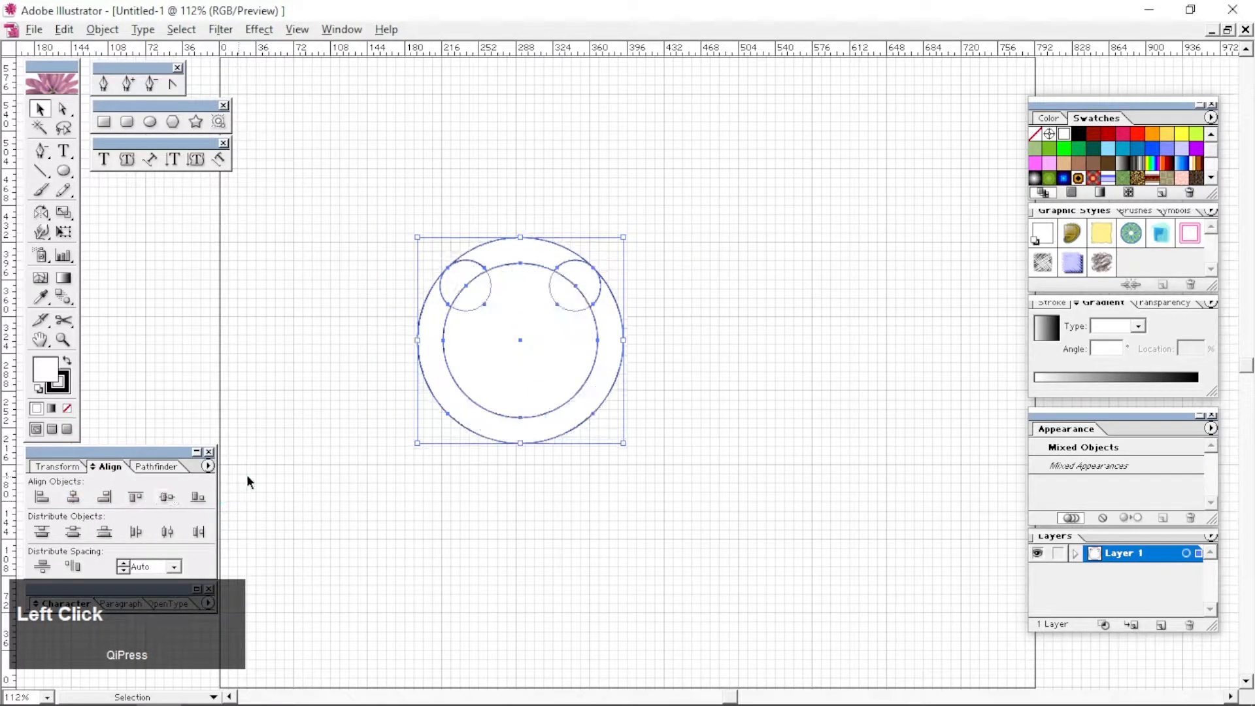
- Switch the artwork to Outline view and check that Smart Guides is enabled
key(ctrl+y)
click(386, 350)
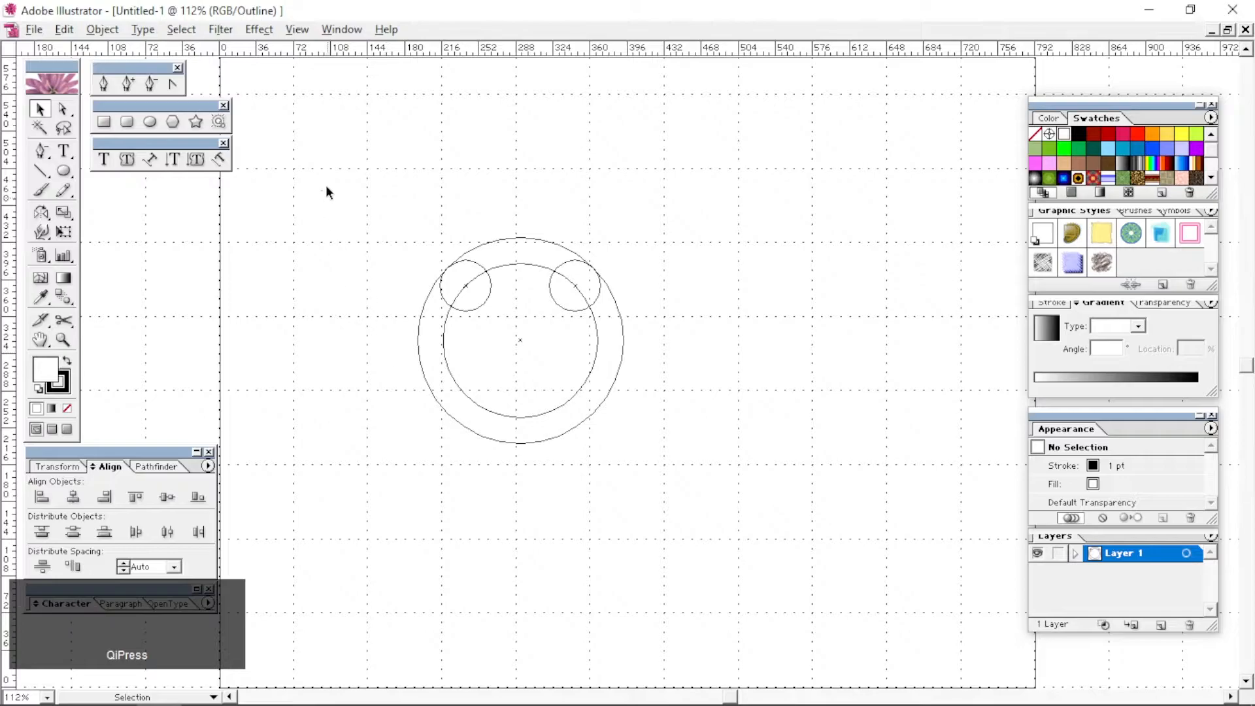
click(297, 29)
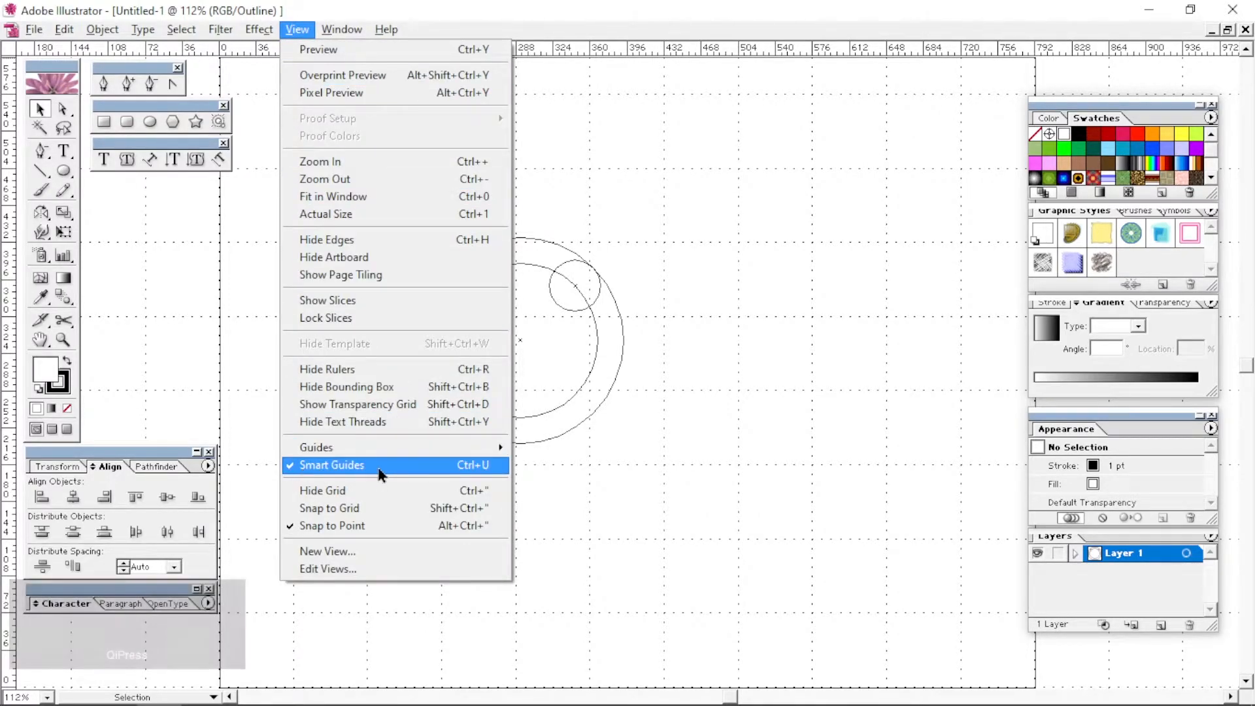
click(606, 441)
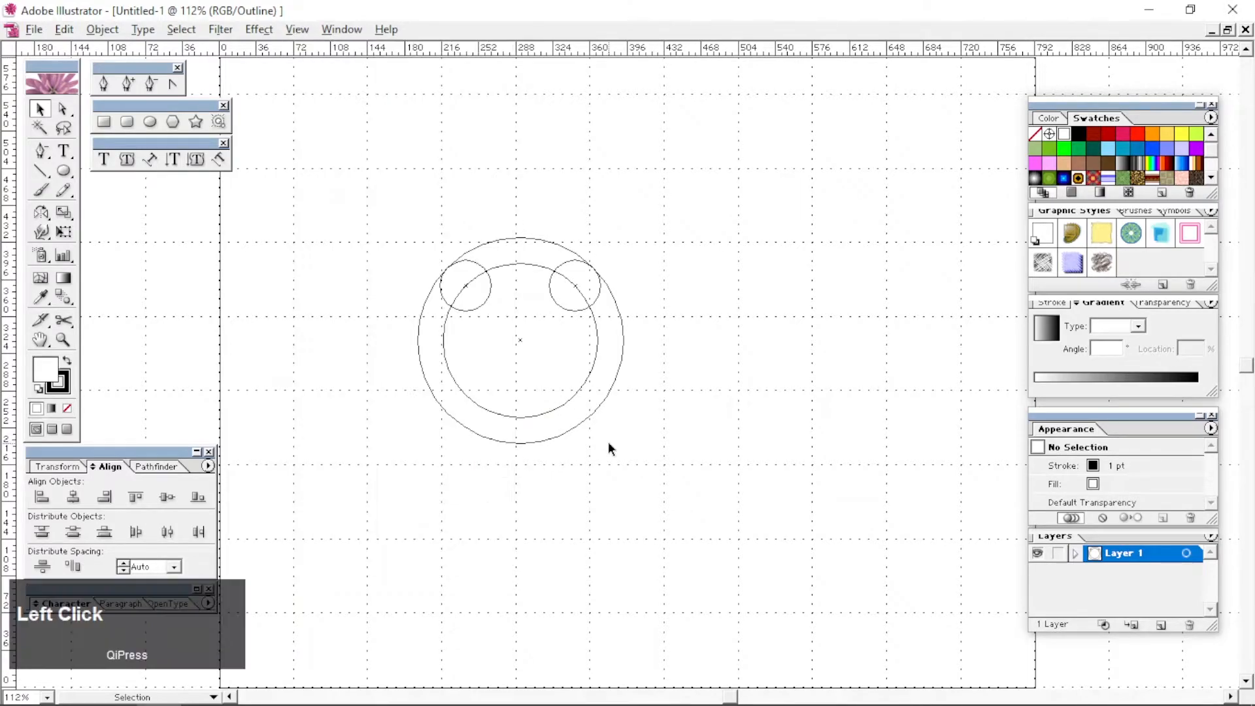
key(ctrl+y)
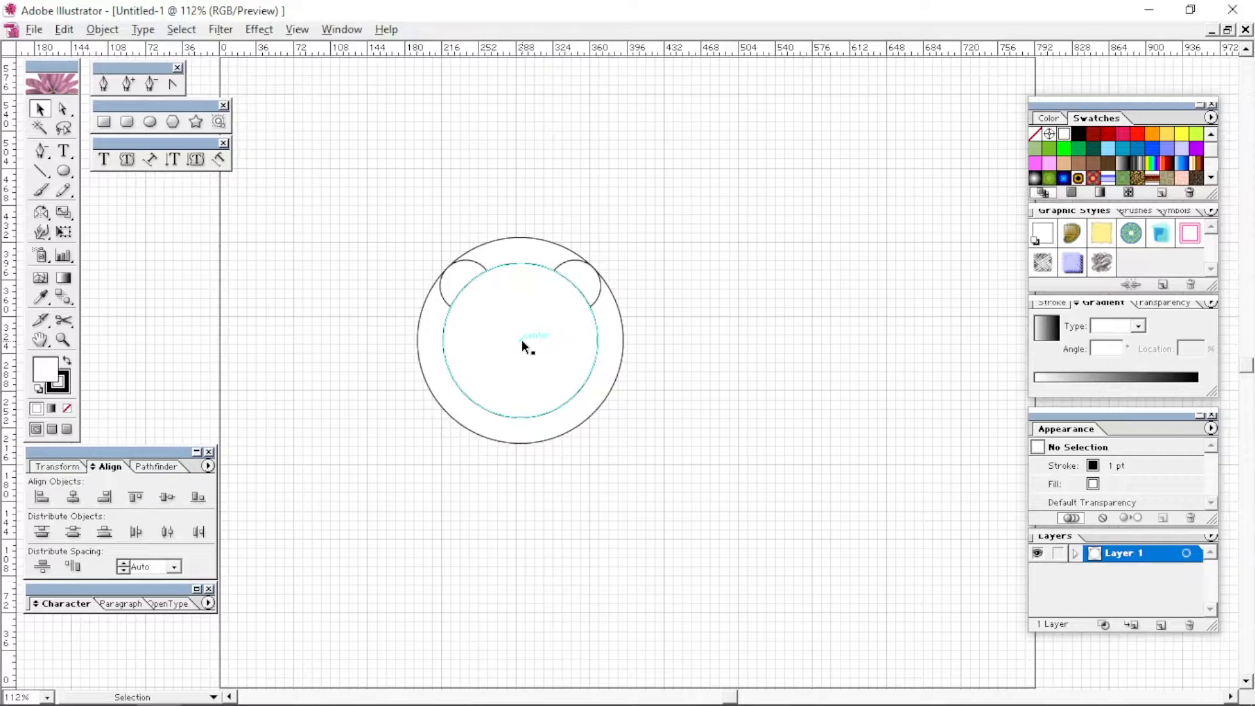
key(ctrl+y)
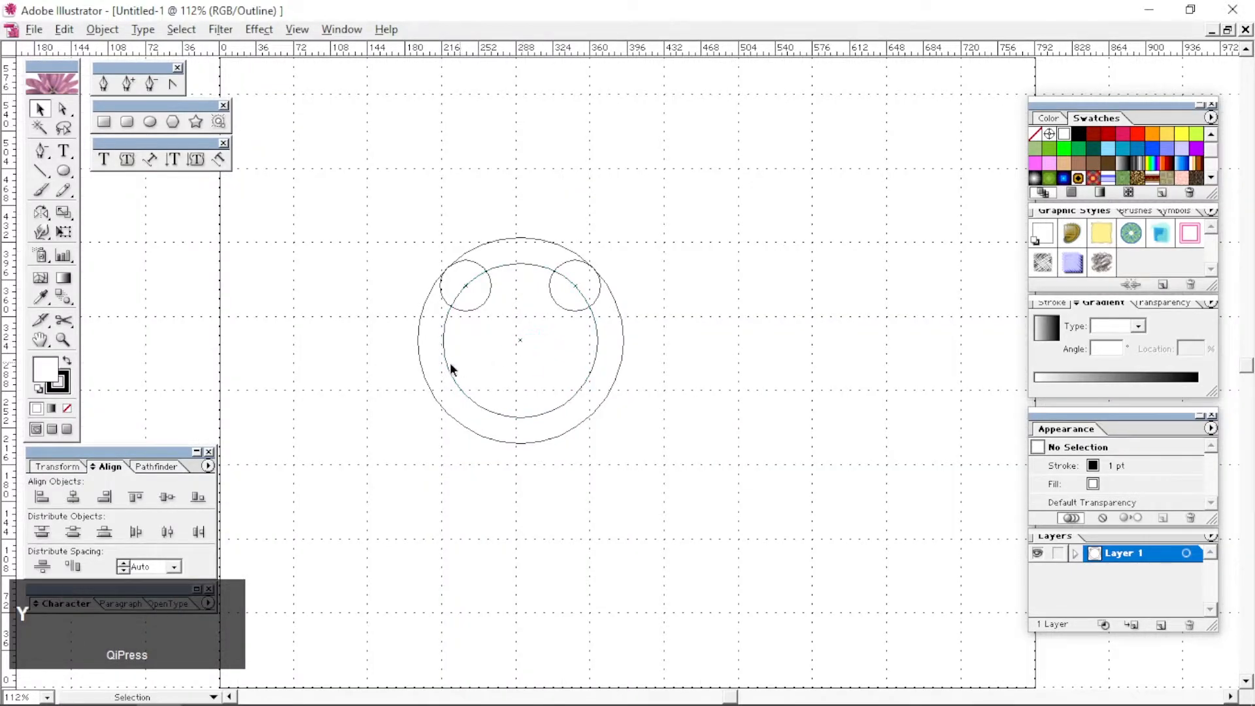
click(343, 382)
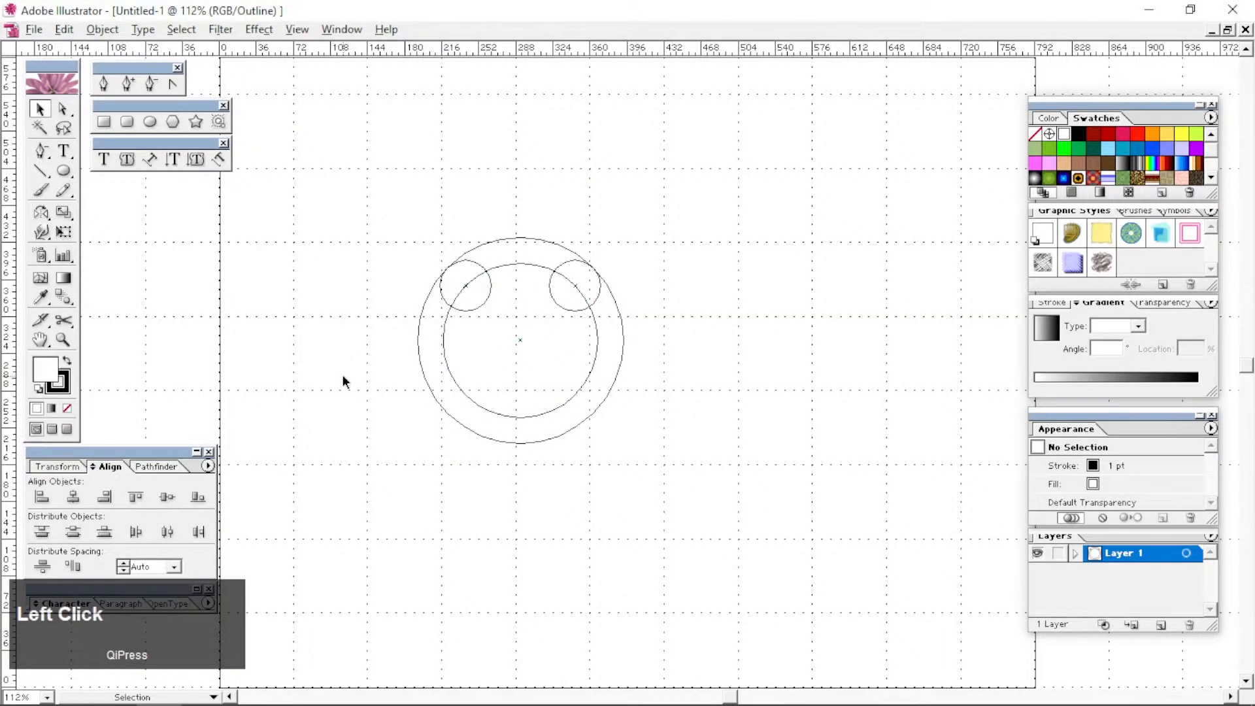
- Draw a pentagon from the circles' common centre, inscribed in the 150 px circle, and return to Preview view
click(174, 129)
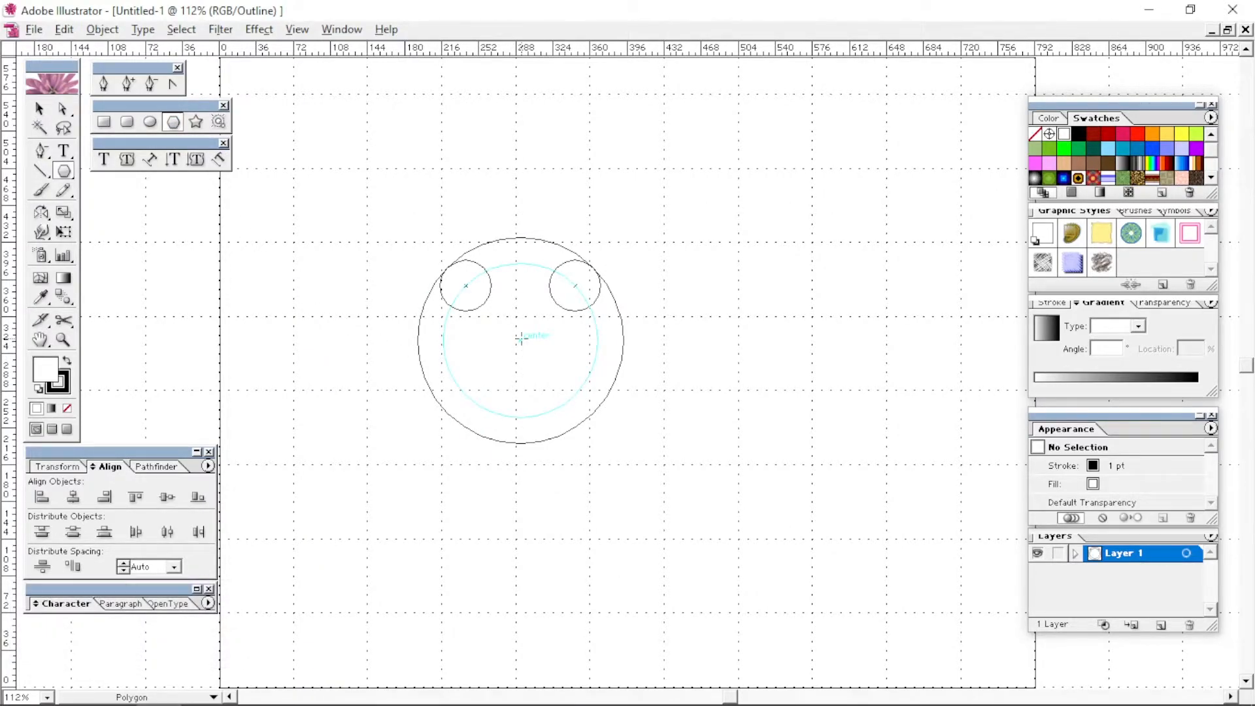
drag(521, 339, 565, 403)
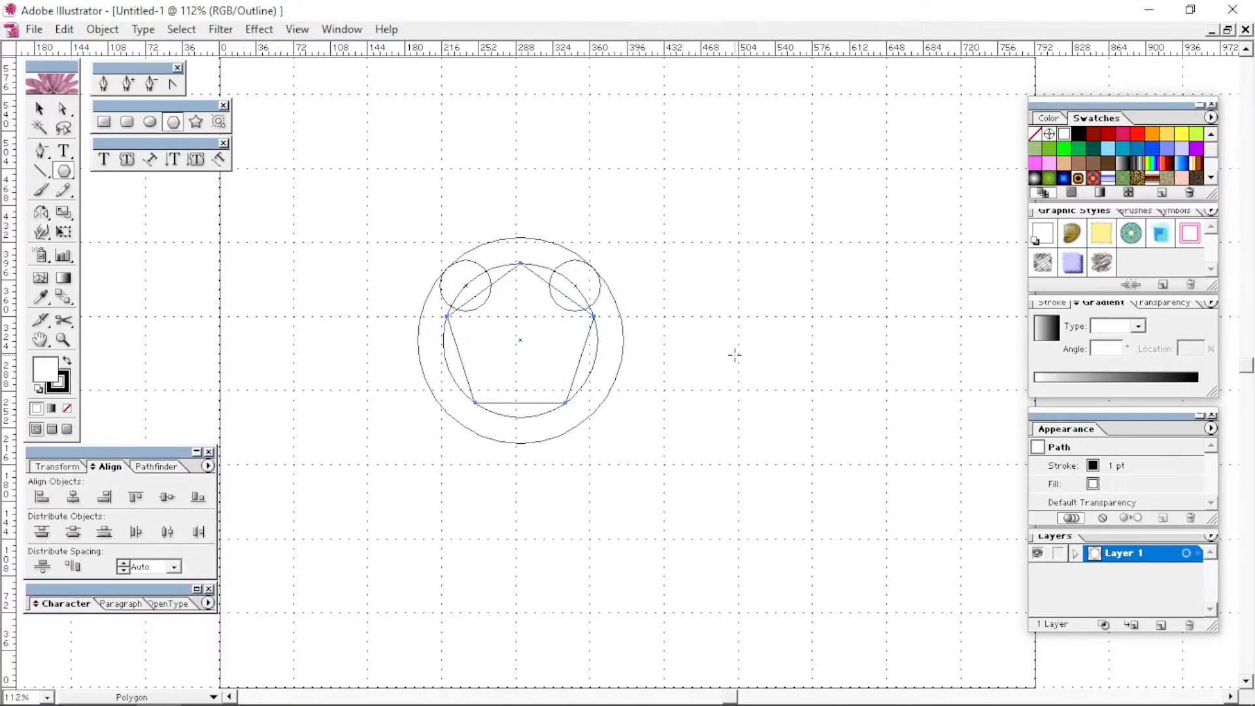
key(v)
click(650, 246)
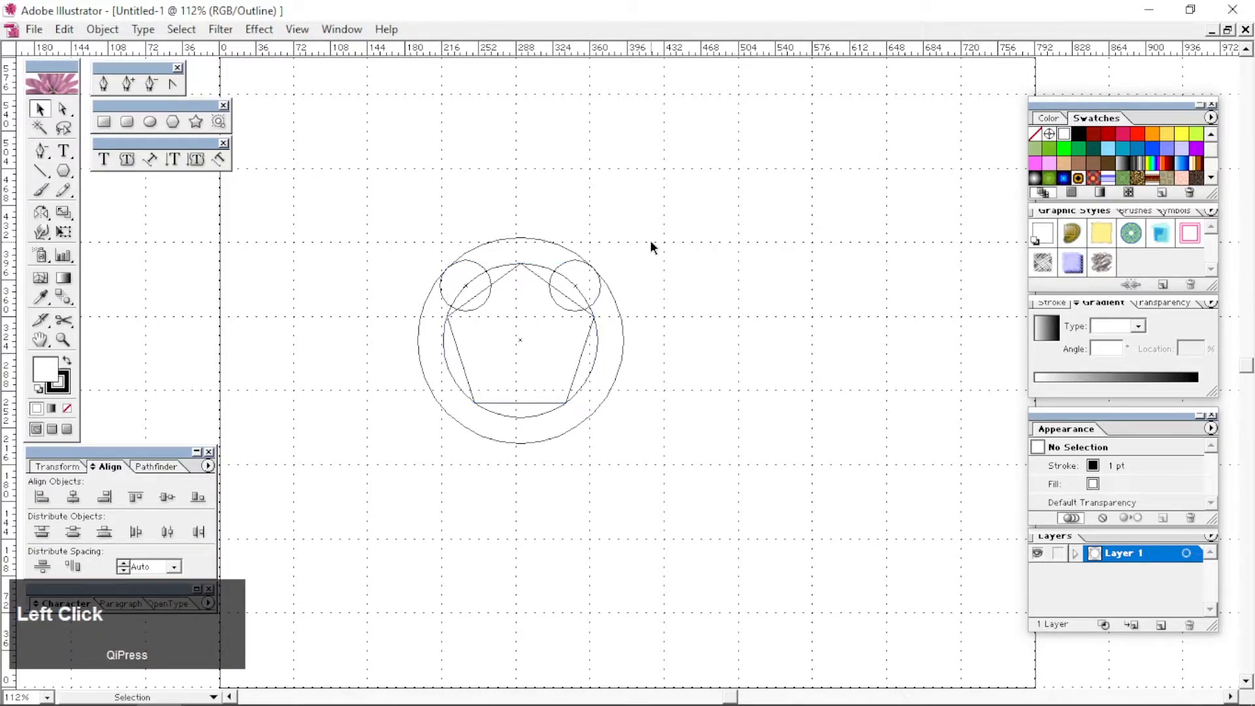
key(ctrl+y)
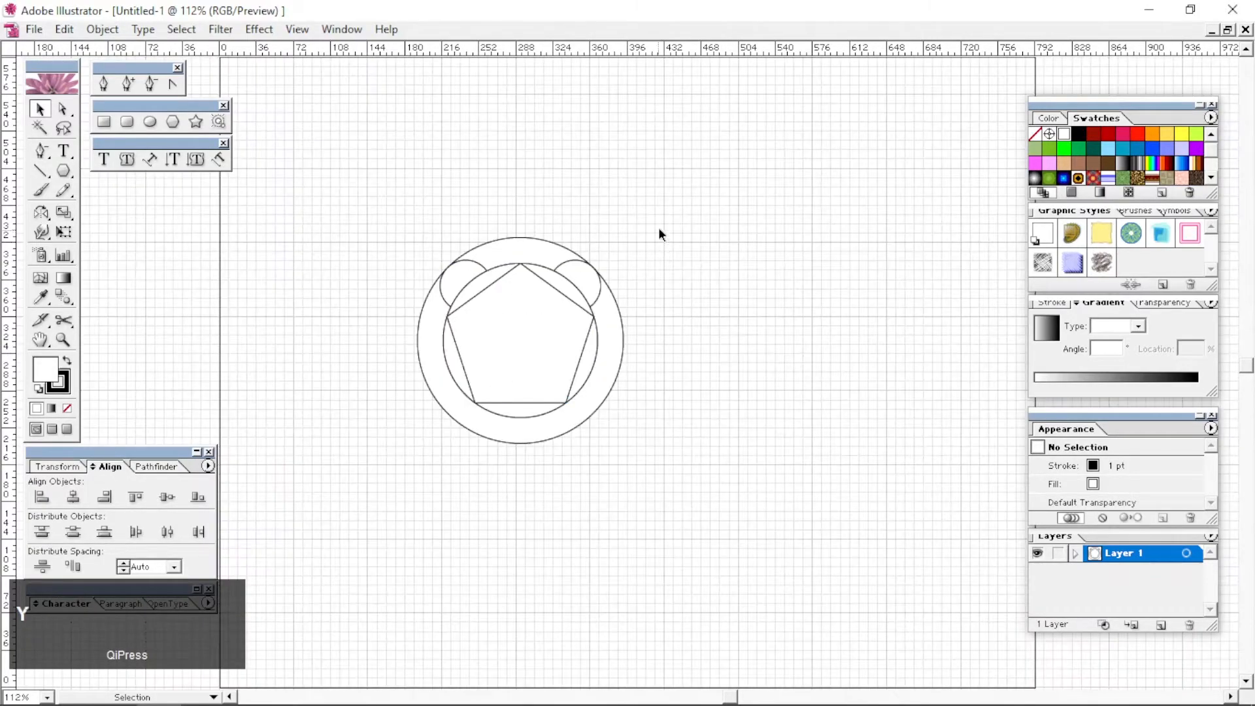
- Divide all the overlapping circles and the pentagon into separate pieces with Pathfinder Divide and ungroup the result
drag(666, 220, 402, 481)
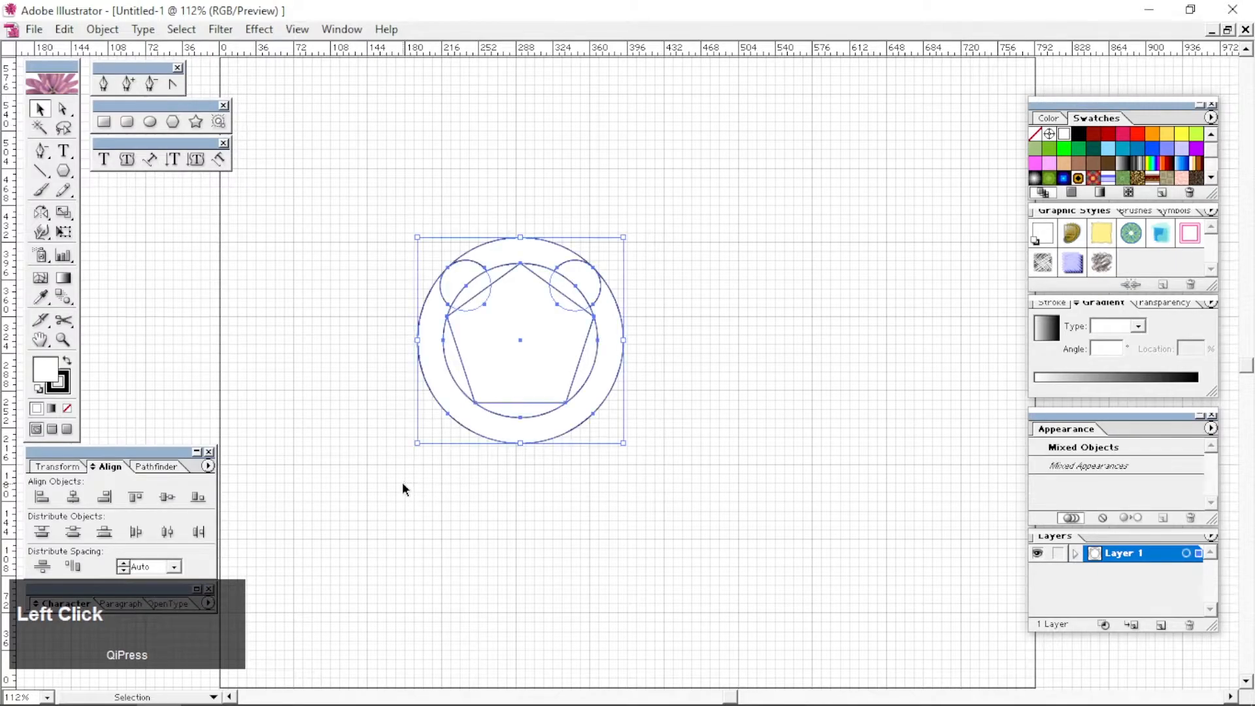
key(d)
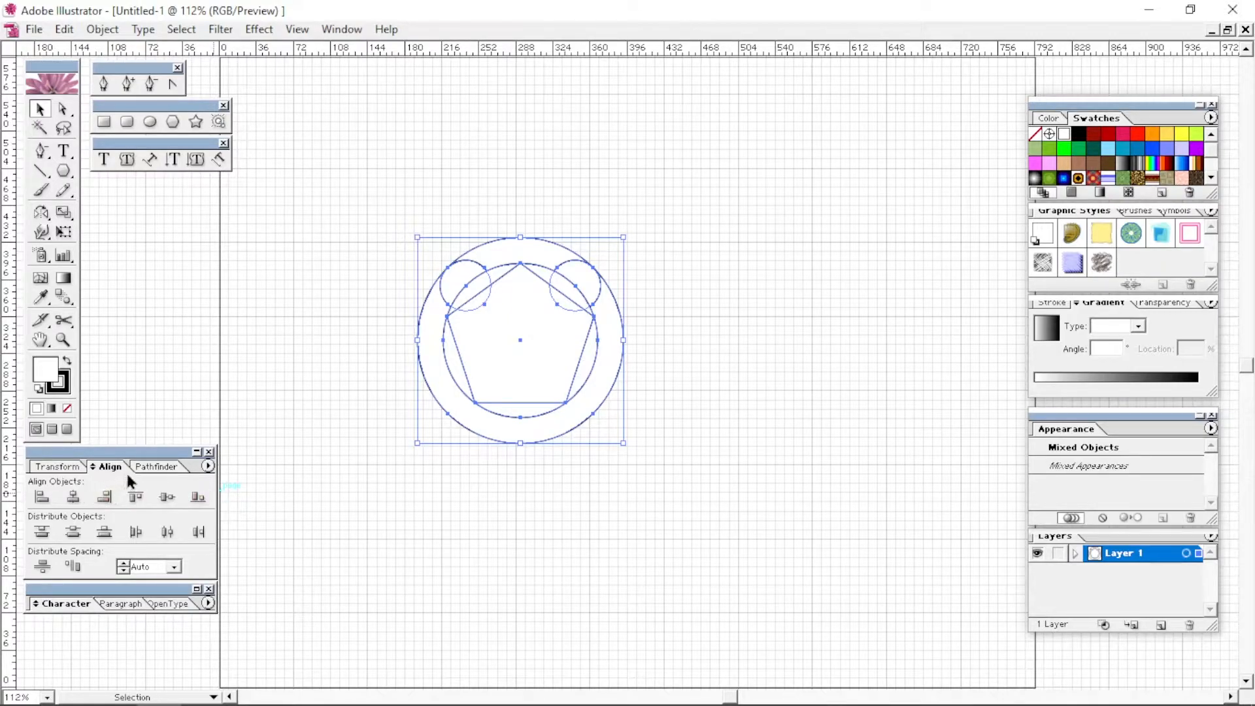
click(155, 466)
click(39, 533)
right_click(495, 323)
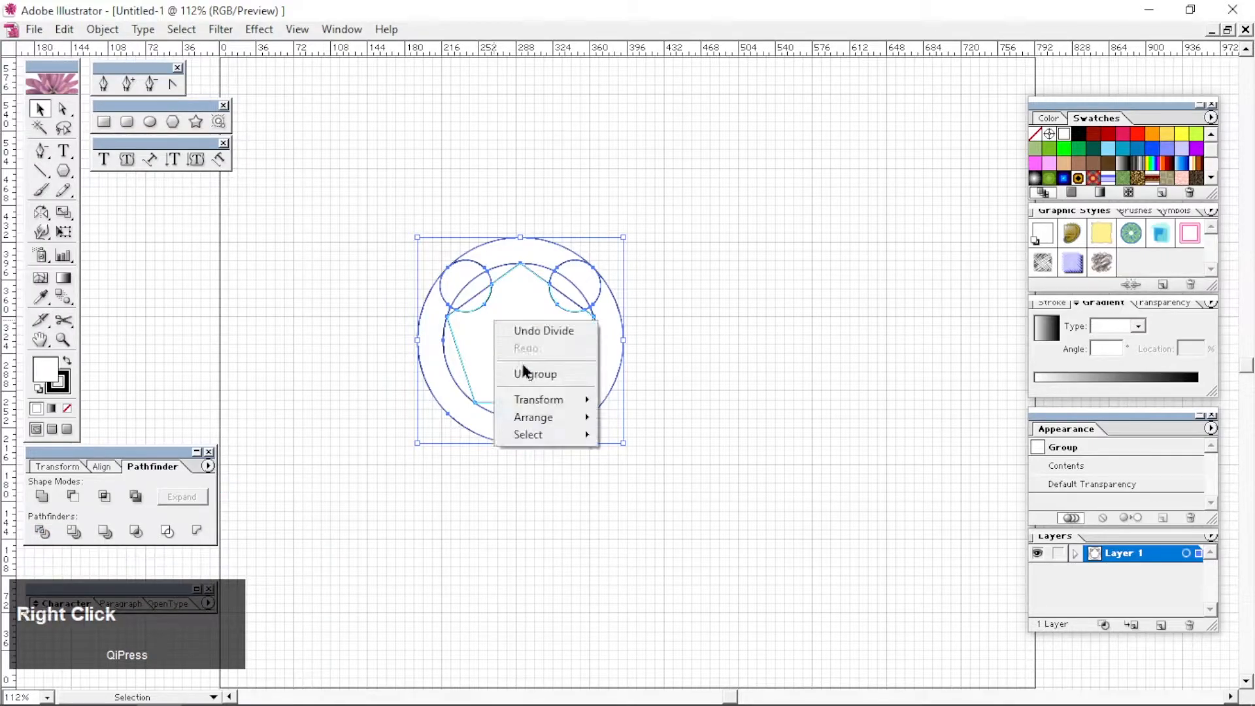
click(523, 373)
- Select and delete the large central piece inside the pentagon
click(400, 348)
click(421, 364)
click(408, 362)
click(460, 351)
click(462, 351)
click(476, 309)
click(534, 305)
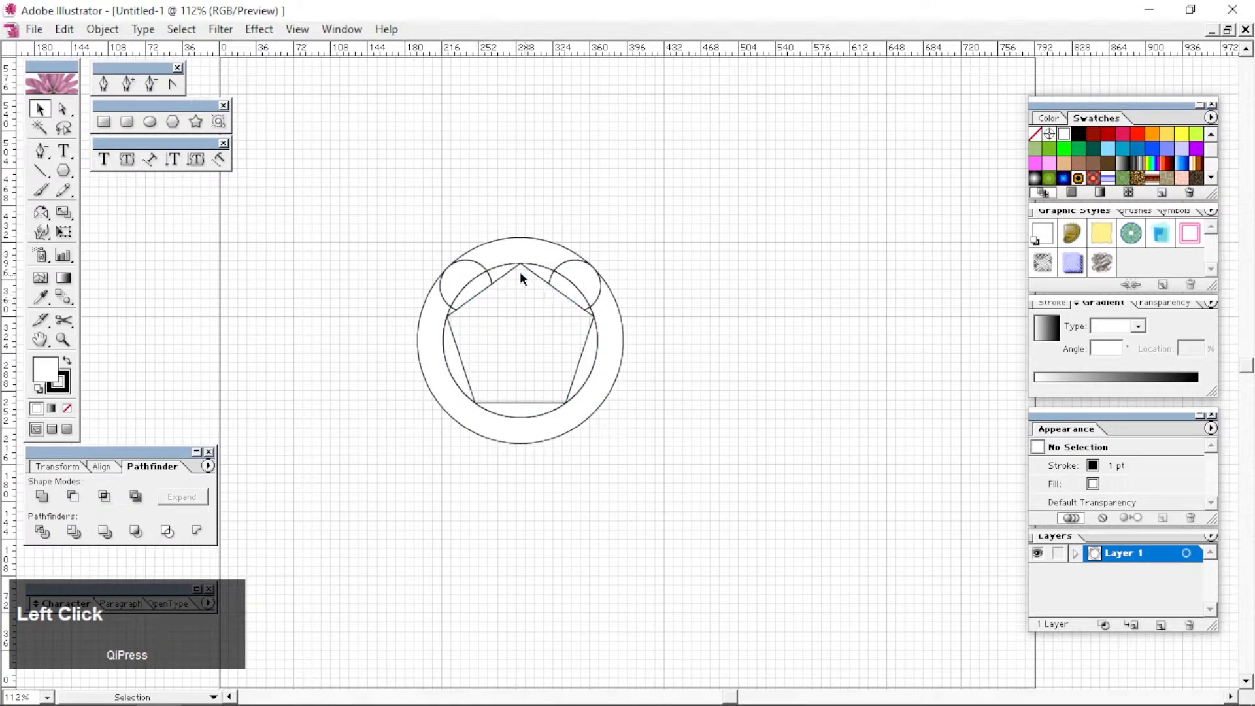
- Delete the four remaining segments between the pentagon's sides and the inner circle, keeping the two small circles' pieces
click(532, 270)
key(Delete)
click(460, 356)
key(Delete)
click(517, 403)
key(Delete)
click(579, 357)
key(Delete)
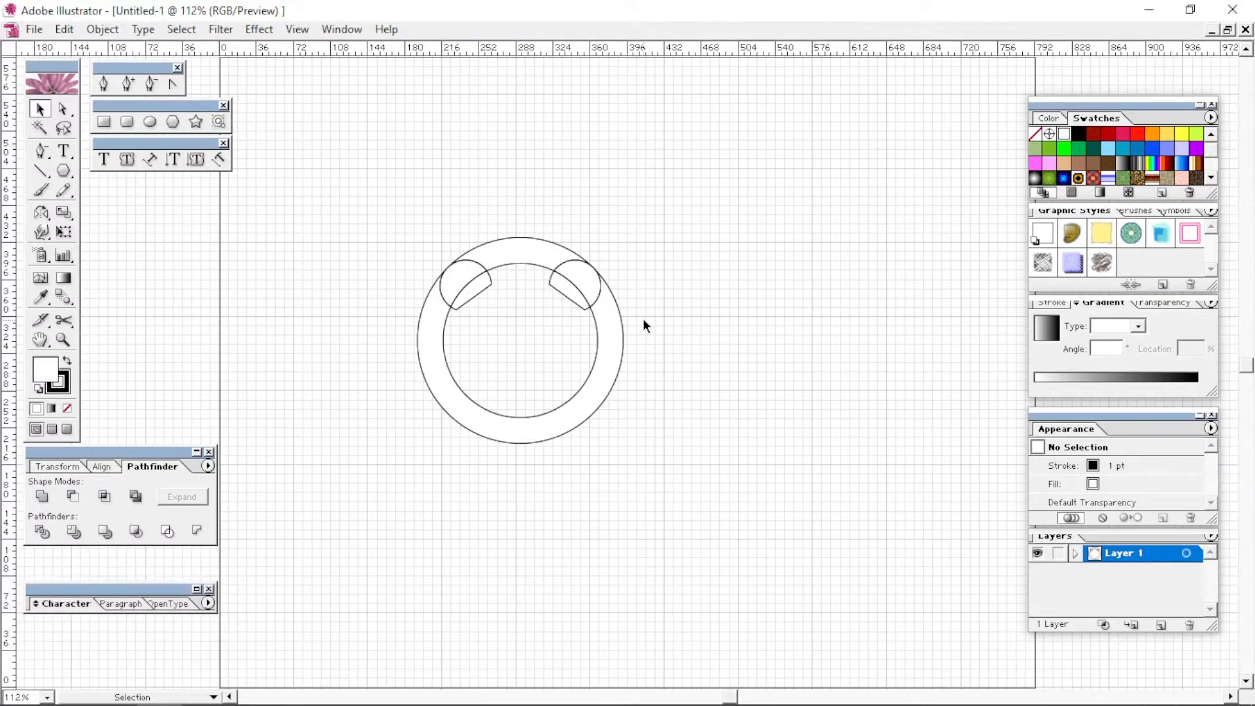
- Delete the lower anchor points of the outer ring so only the arc joining the two small circles is left
click(578, 262)
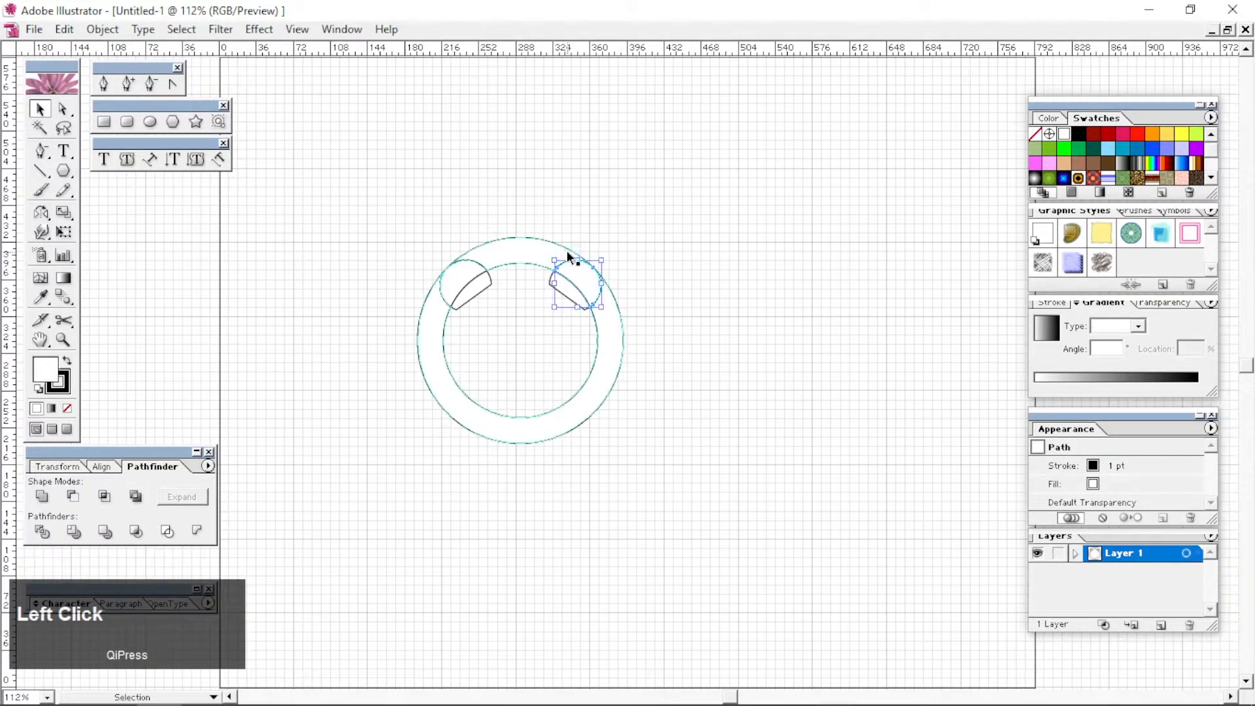
click(555, 247)
click(469, 201)
click(606, 332)
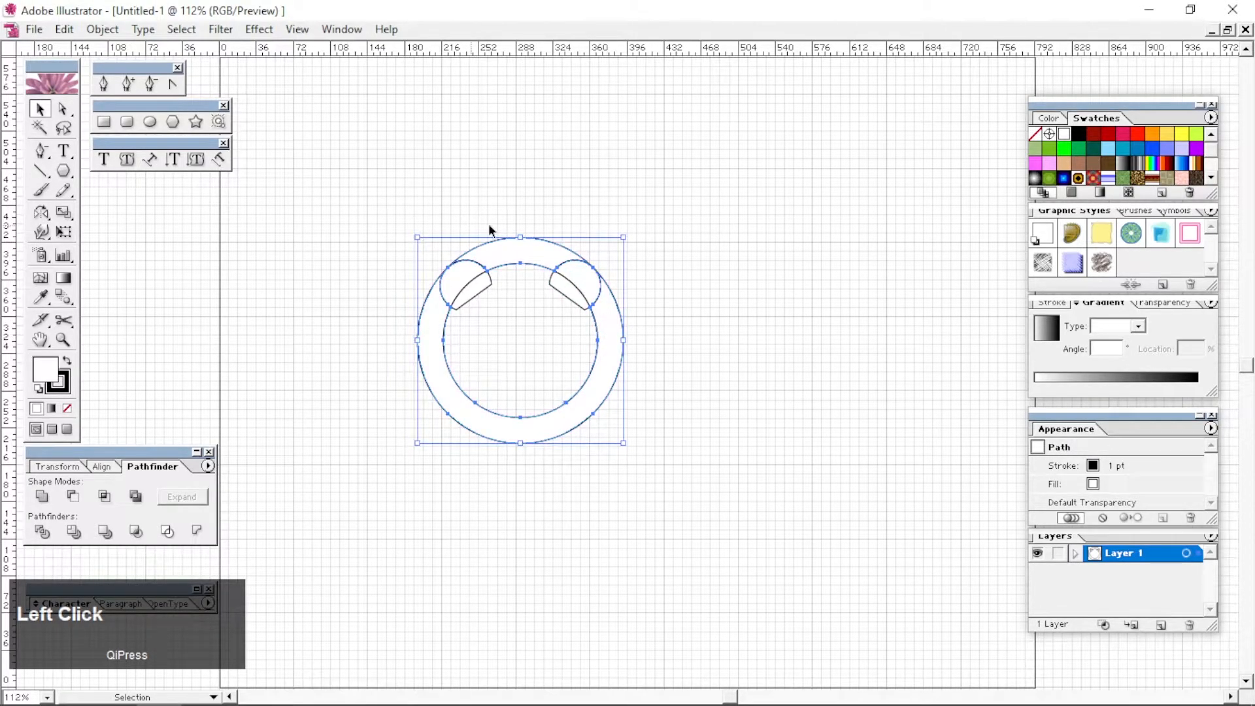
key(a)
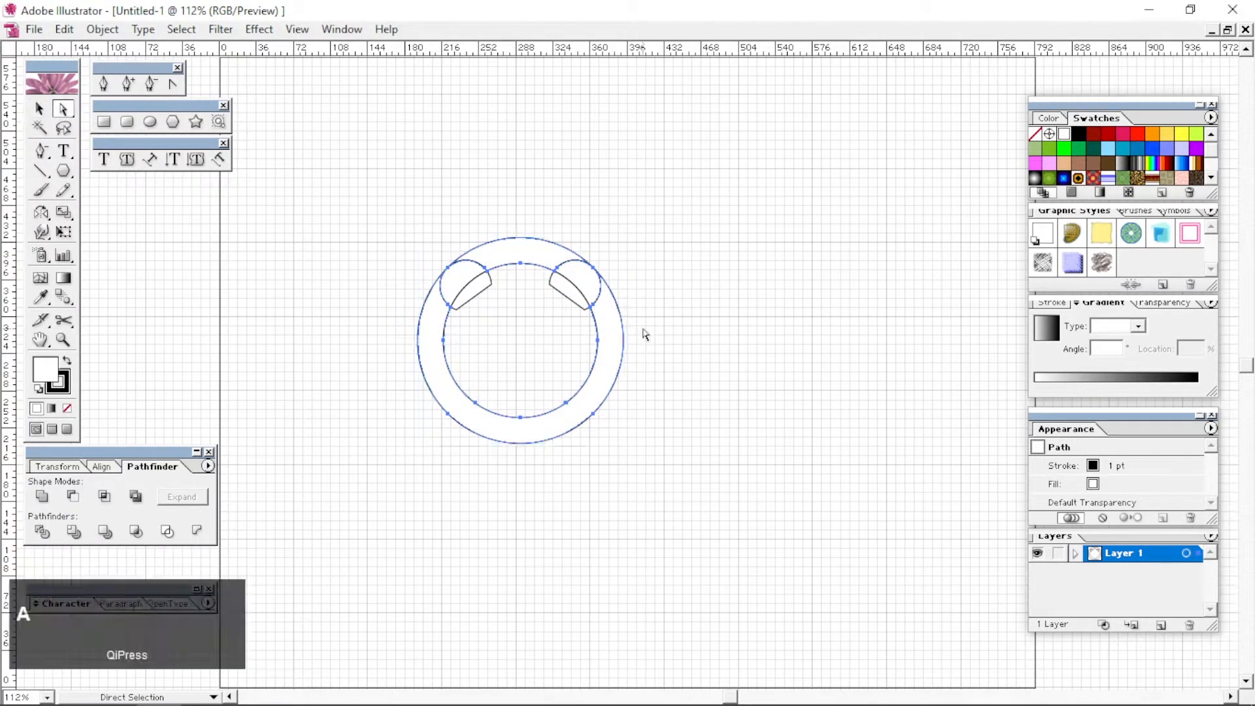
drag(657, 321, 386, 469)
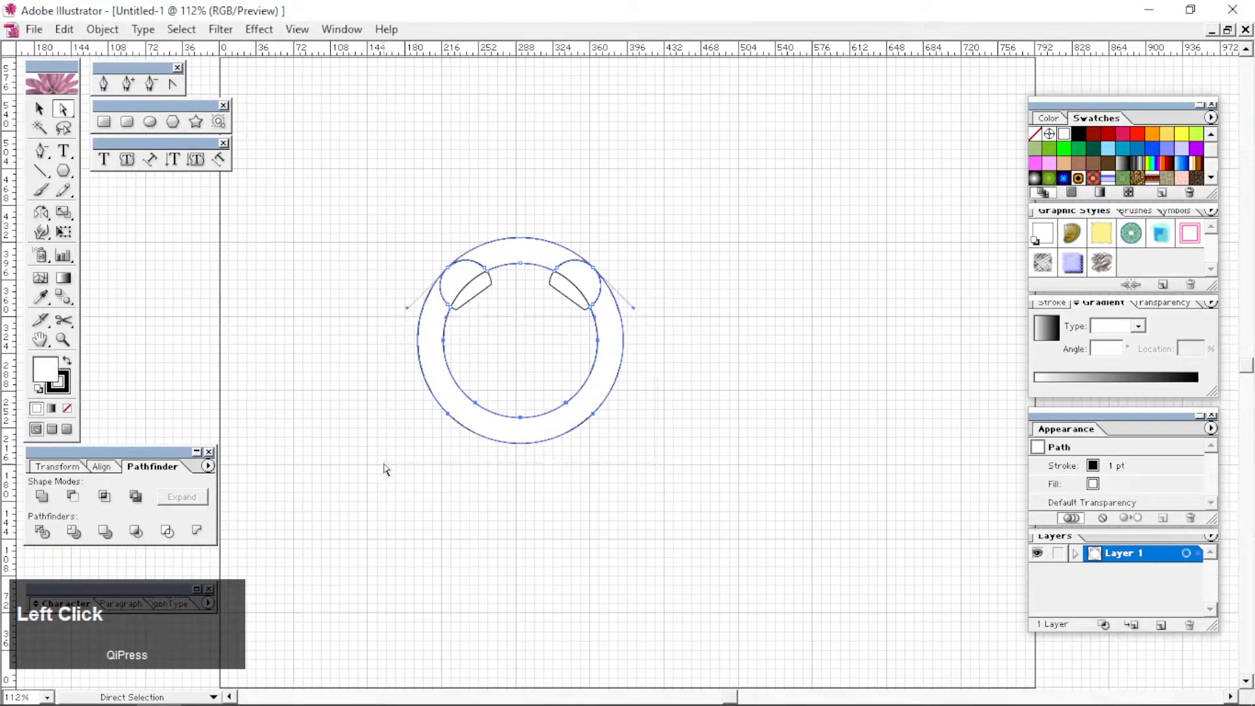
key(Delete)
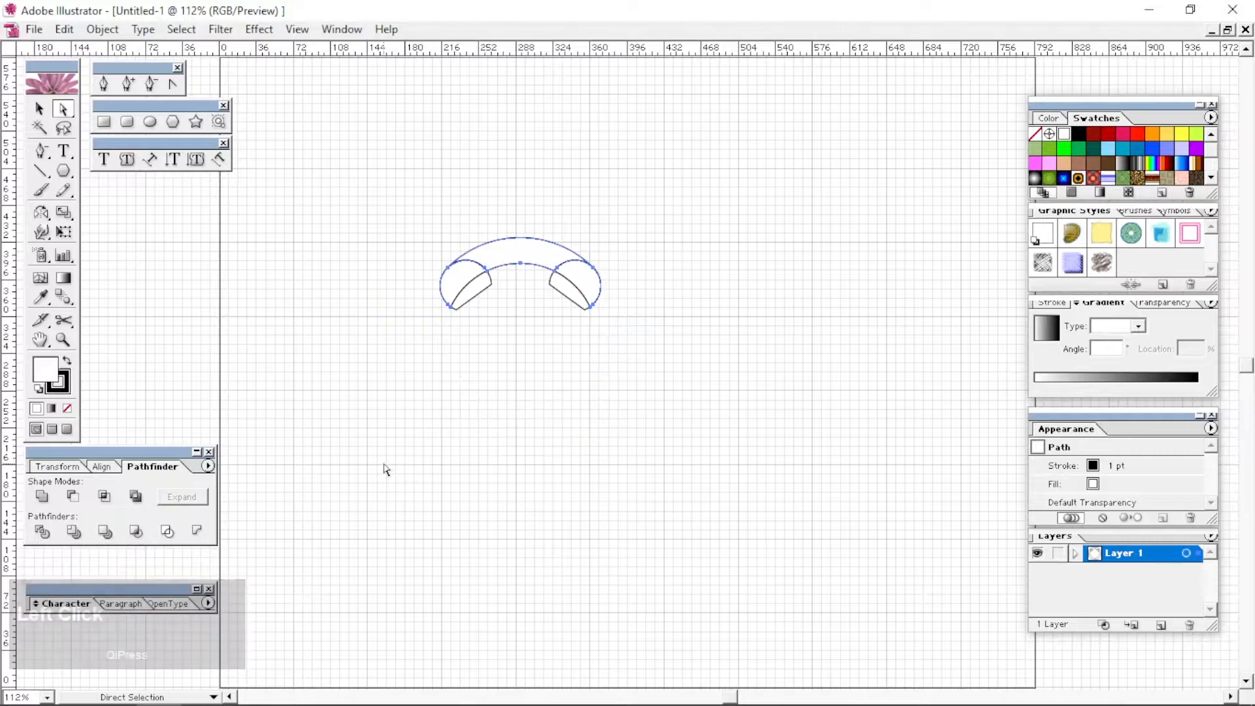
- Unite the arc and the small-circle pieces into a single handset shape and expand it
key(v)
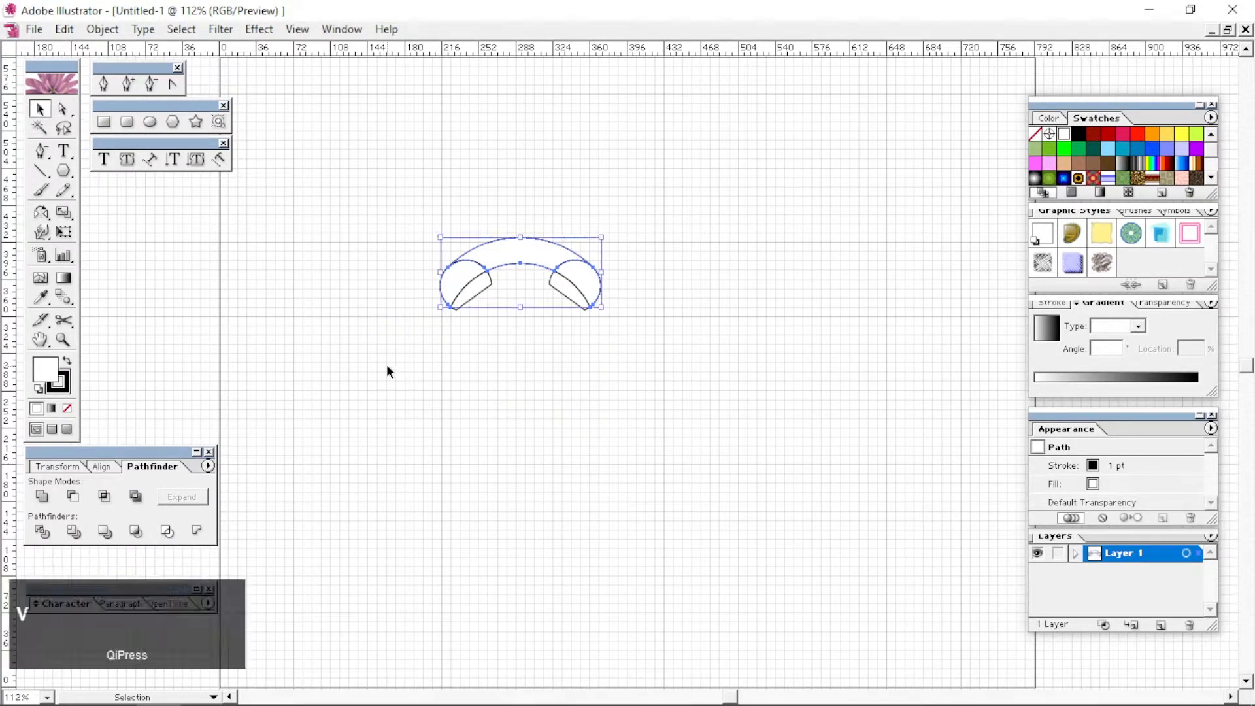
drag(384, 180, 639, 377)
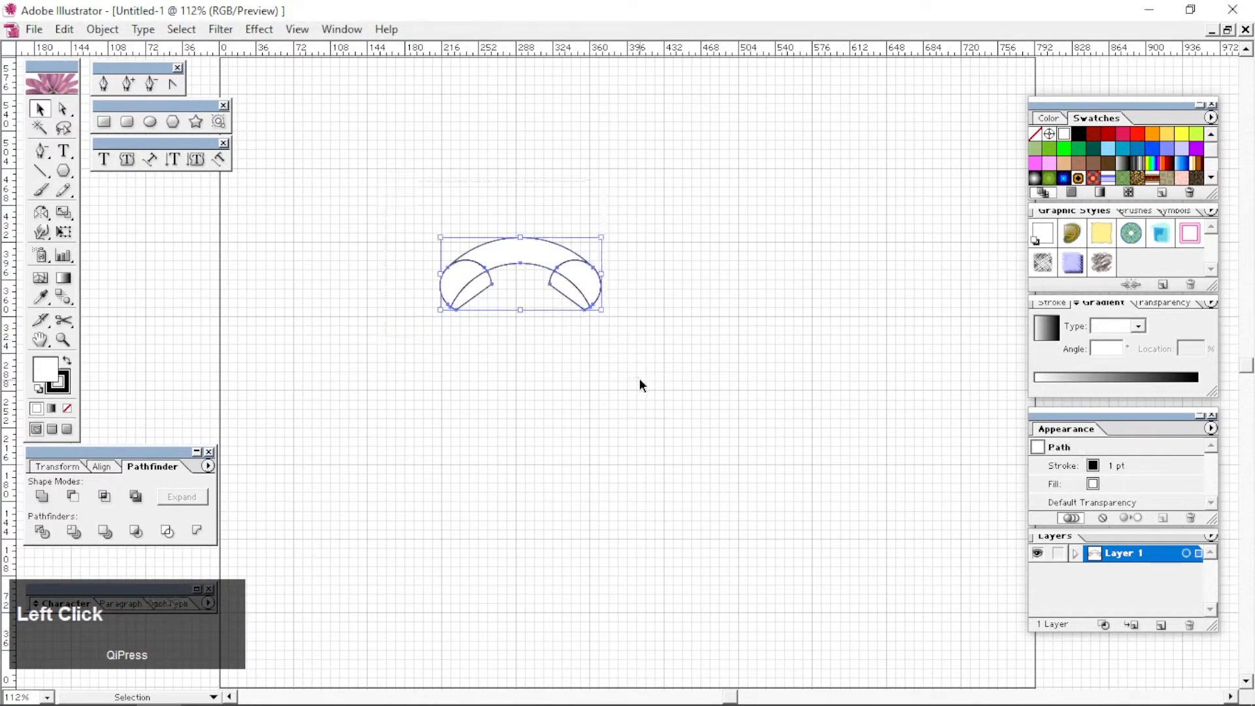
click(42, 496)
click(194, 497)
- Rotate the handset diagonally with its opening towards the upper left, and place it slightly smaller near the page's right side
drag(607, 230, 502, 389)
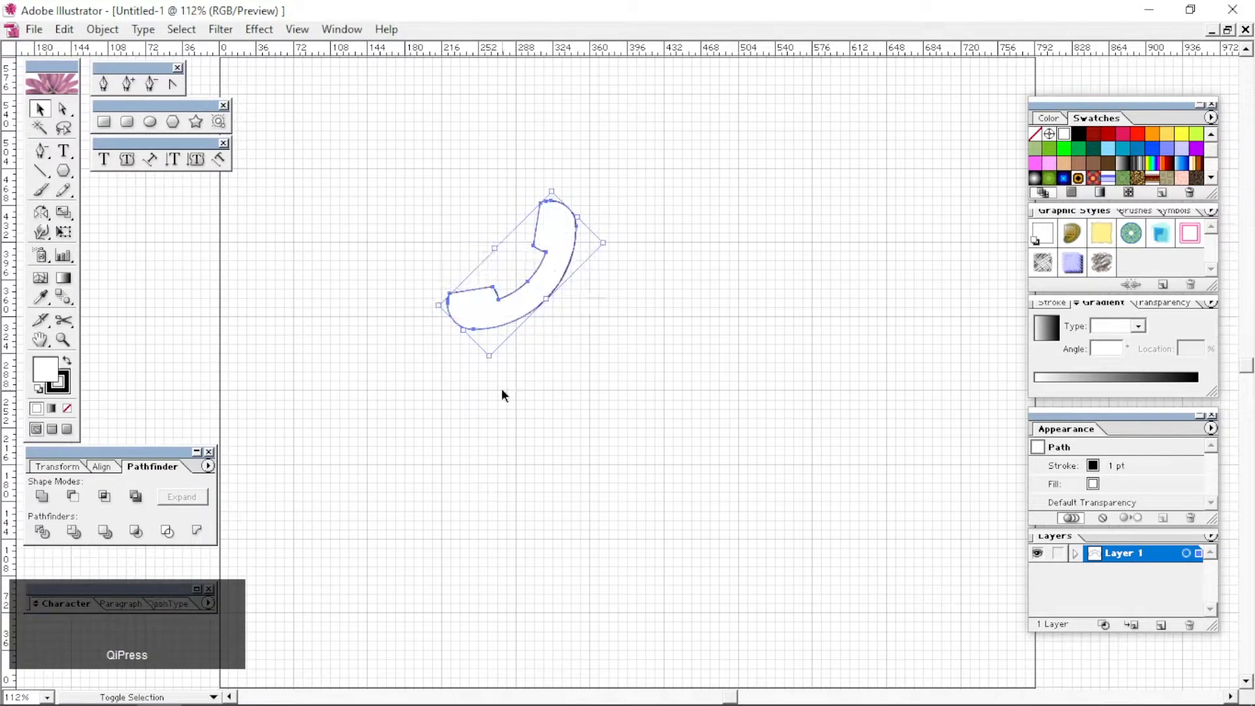
drag(536, 291, 851, 280)
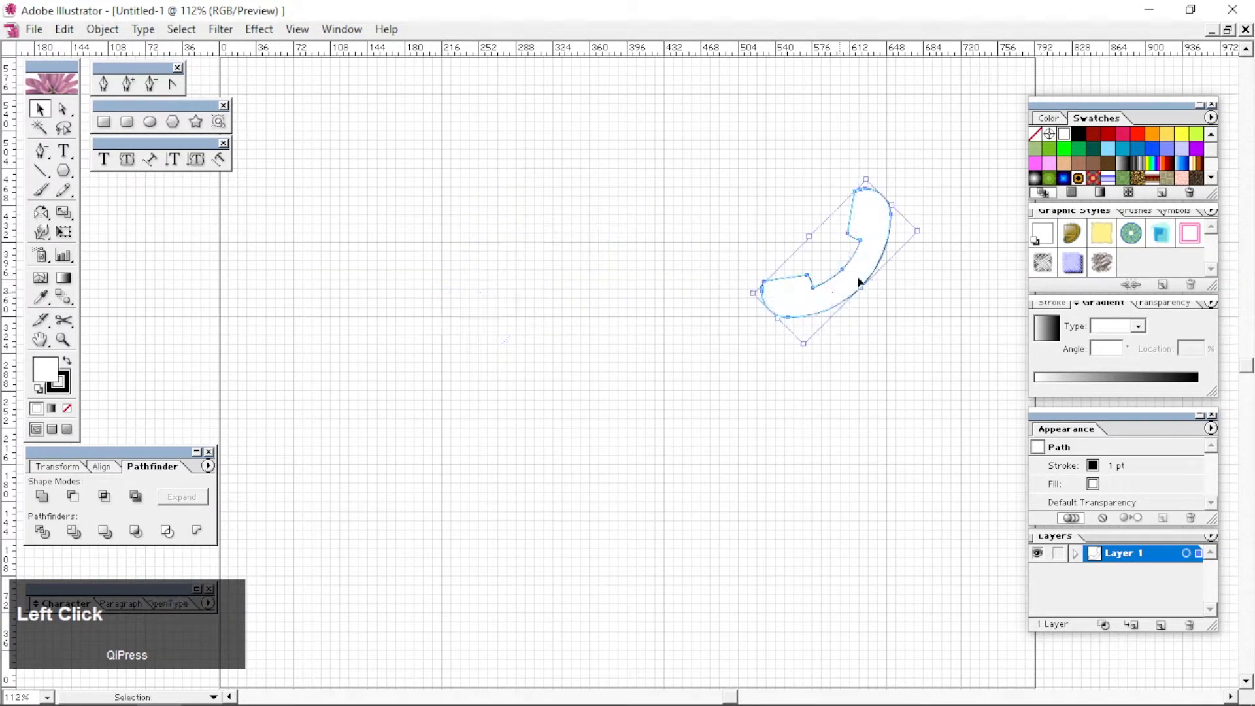
drag(915, 233, 902, 236)
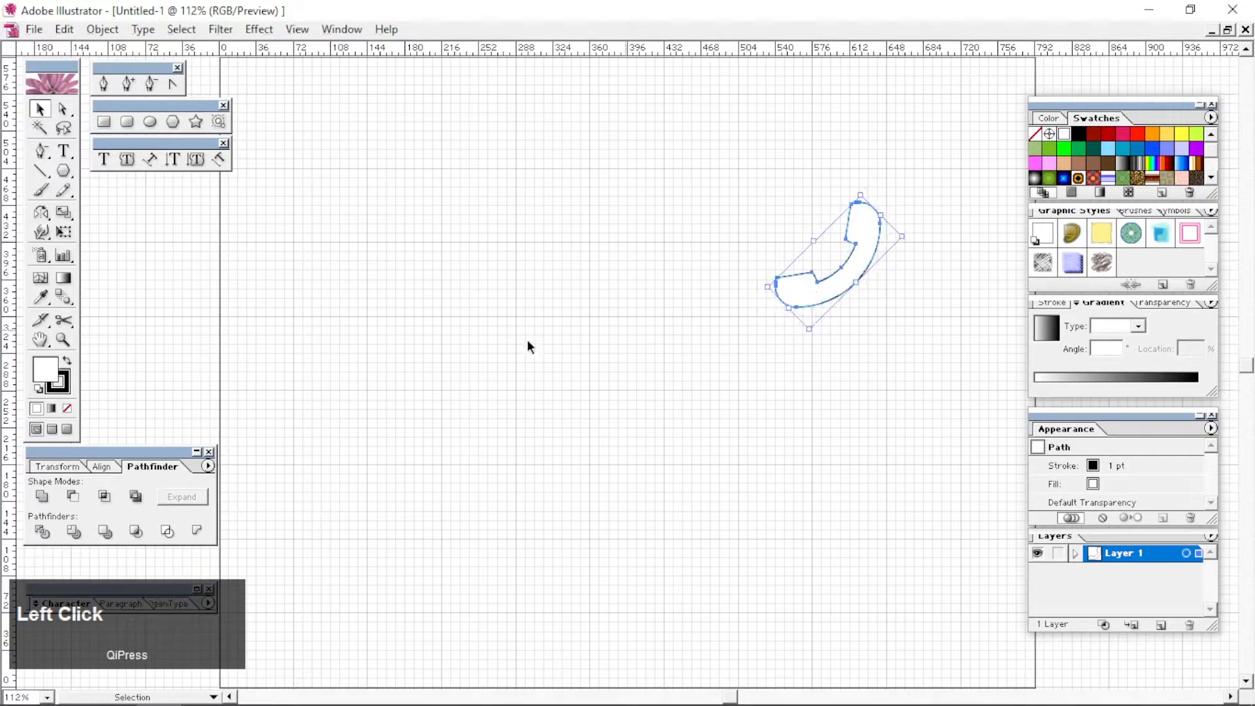
- Remove the handset's black stroke, keeping the white fill, and move the shape slightly upward
click(64, 395)
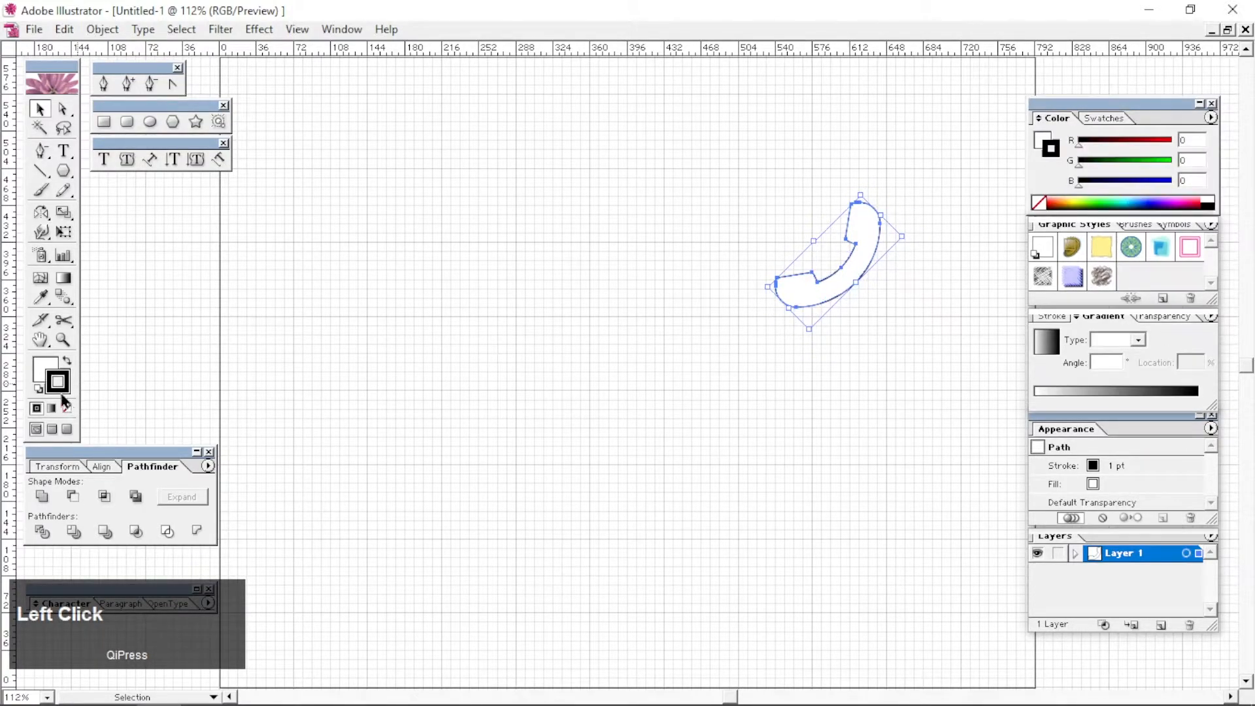
click(67, 408)
click(49, 370)
click(415, 333)
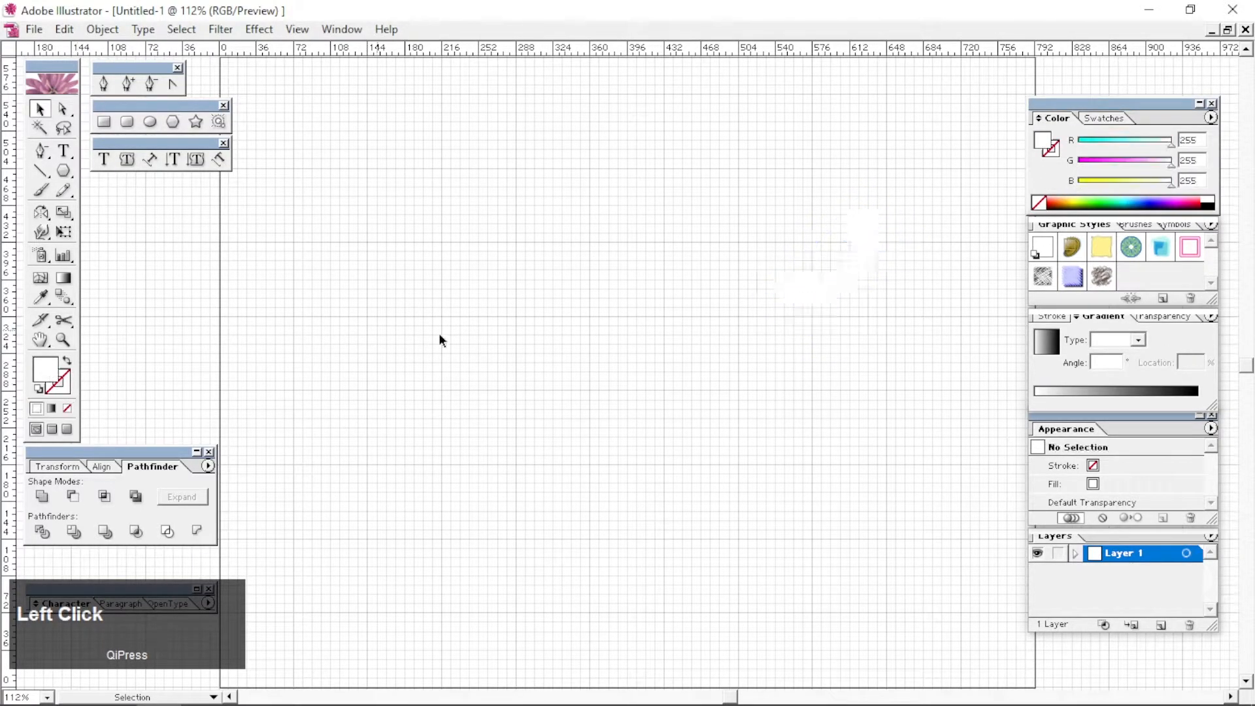
drag(841, 265, 841, 225)
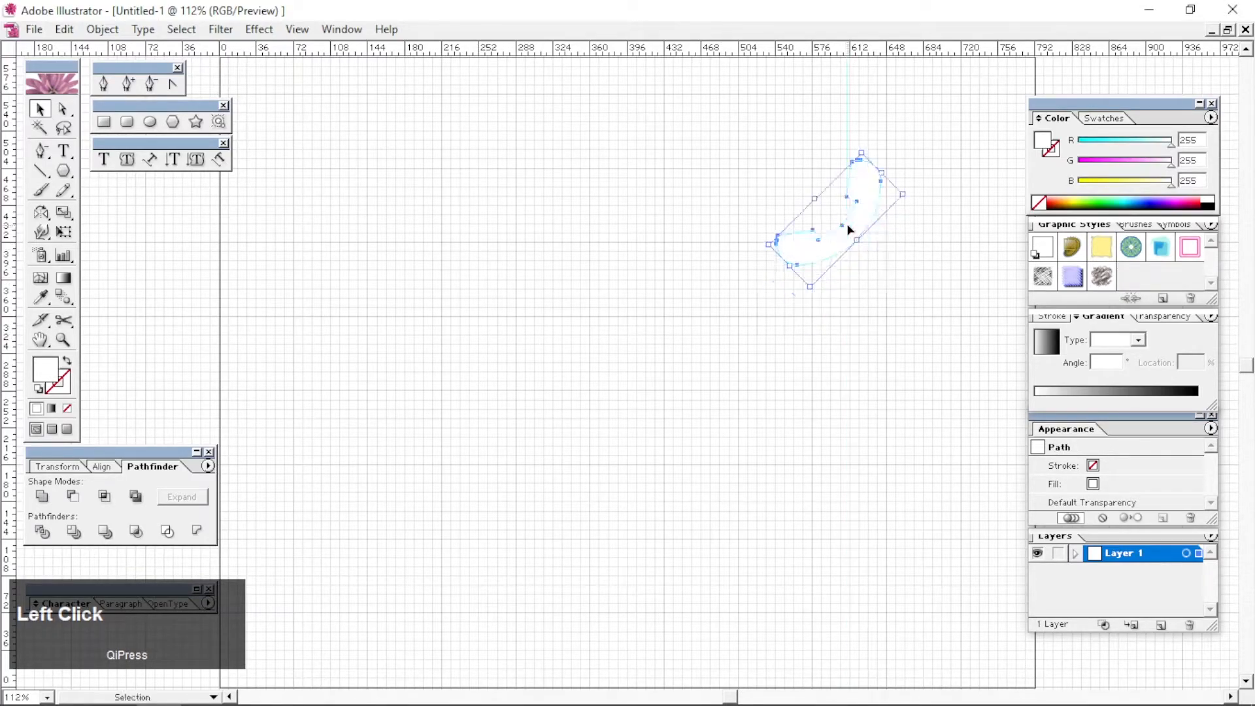
click(753, 319)
- Draw a 500 by 500 px circle with the Ellipse tool
click(150, 122)
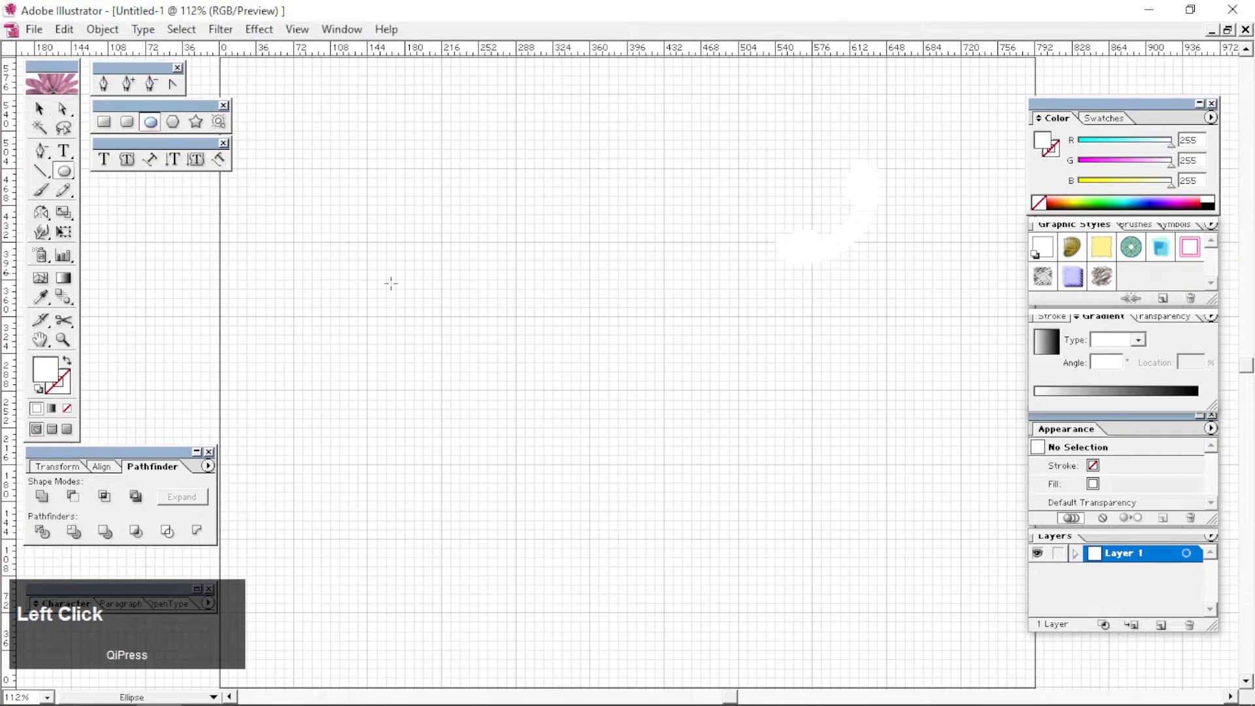
click(582, 439)
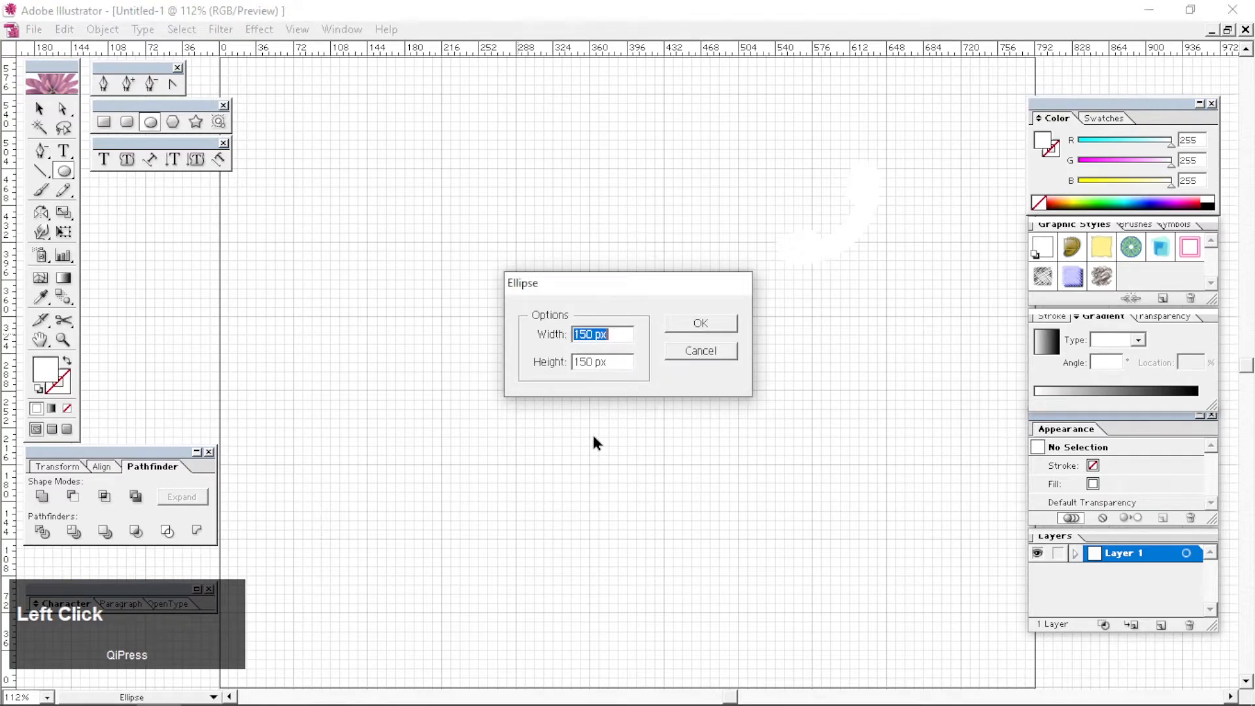
text(500)
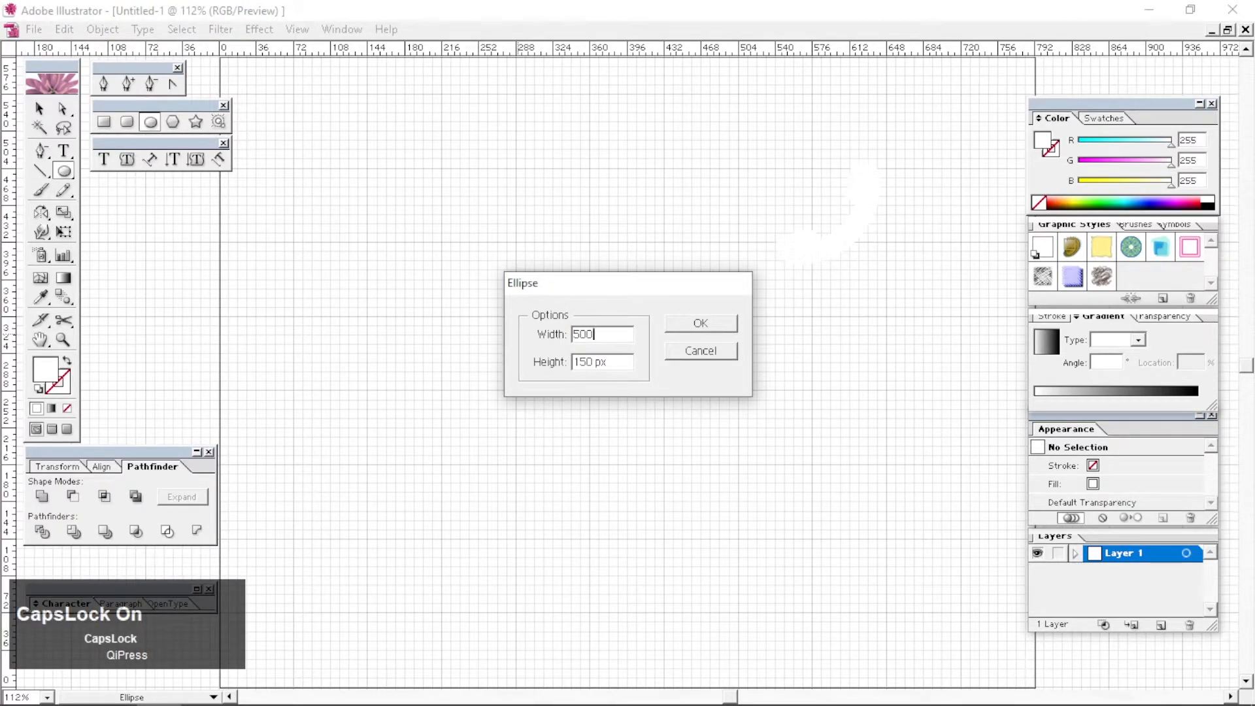
key(Tab)
text(50)
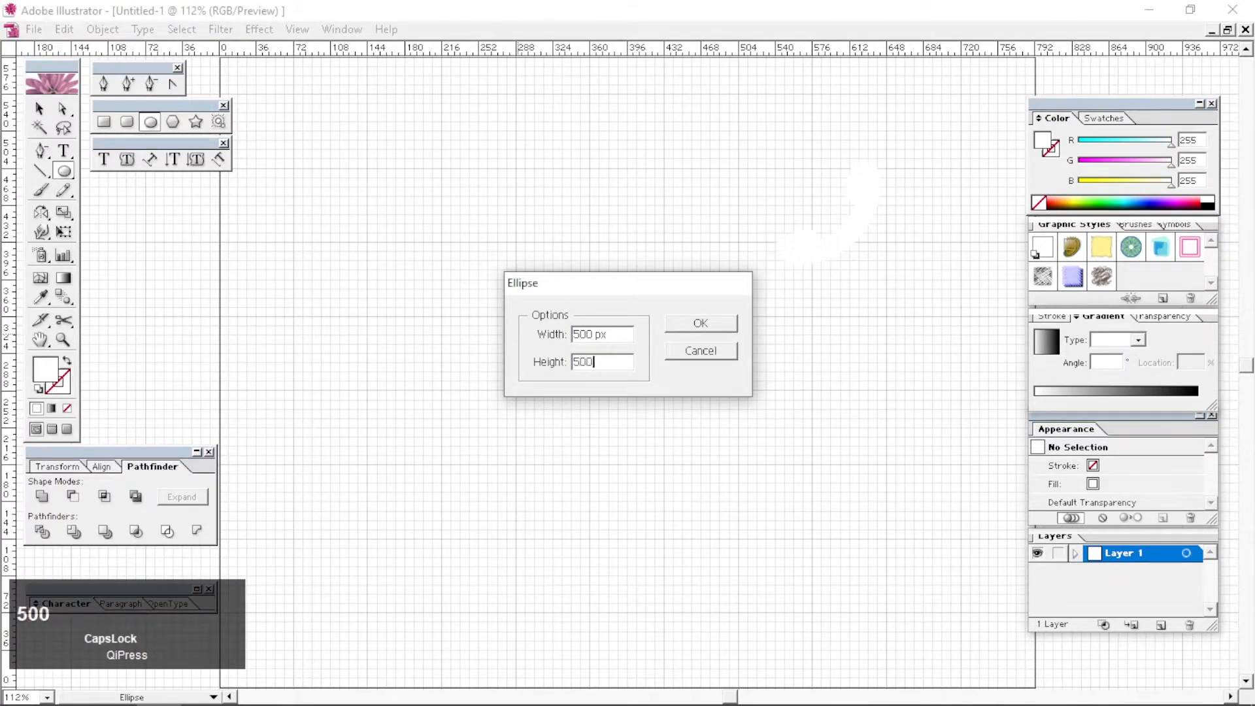
key(Return)
- Move the large circle to the middle of the page and the handset clear of it, to its upper right
key(v)
drag(626, 437, 390, 182)
drag(846, 218, 967, 278)
drag(672, 271, 719, 291)
click(237, 283)
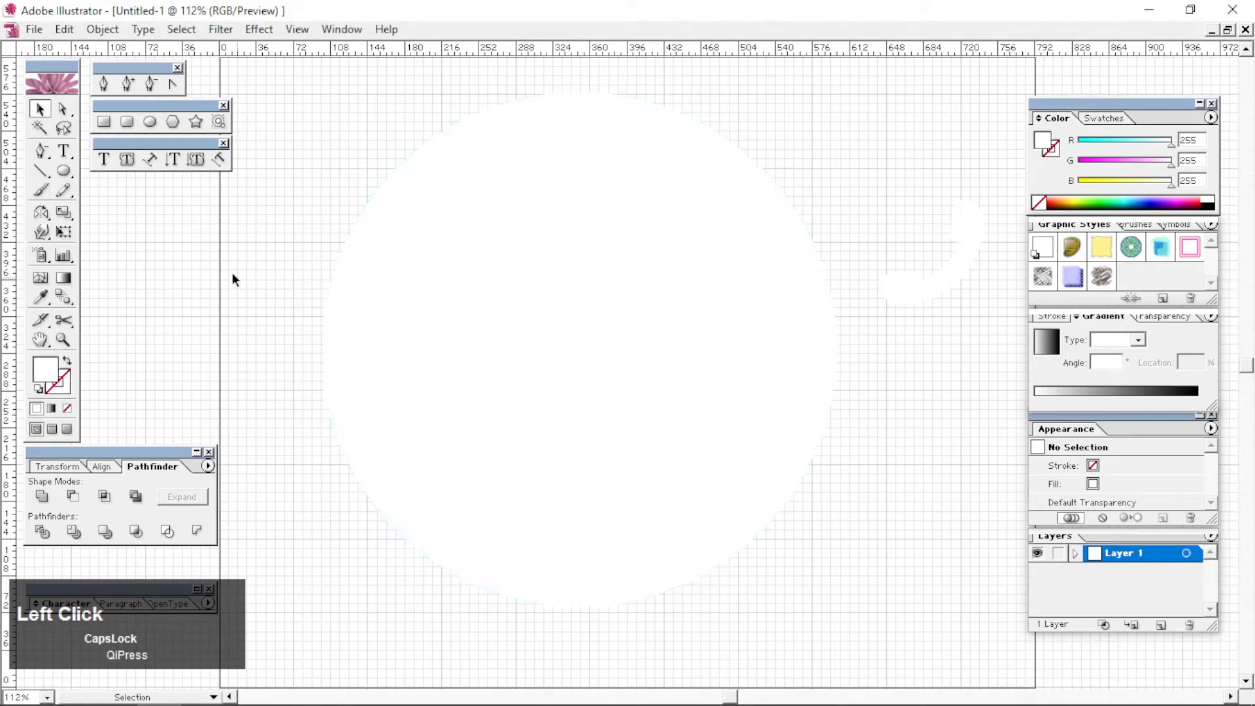
- Draw a triangle with the Star tool and position it, rotated, over the circle's lower-left edge as a speech bubble tail
click(196, 121)
drag(269, 271, 291, 126)
key(v)
click(355, 328)
drag(273, 224, 355, 524)
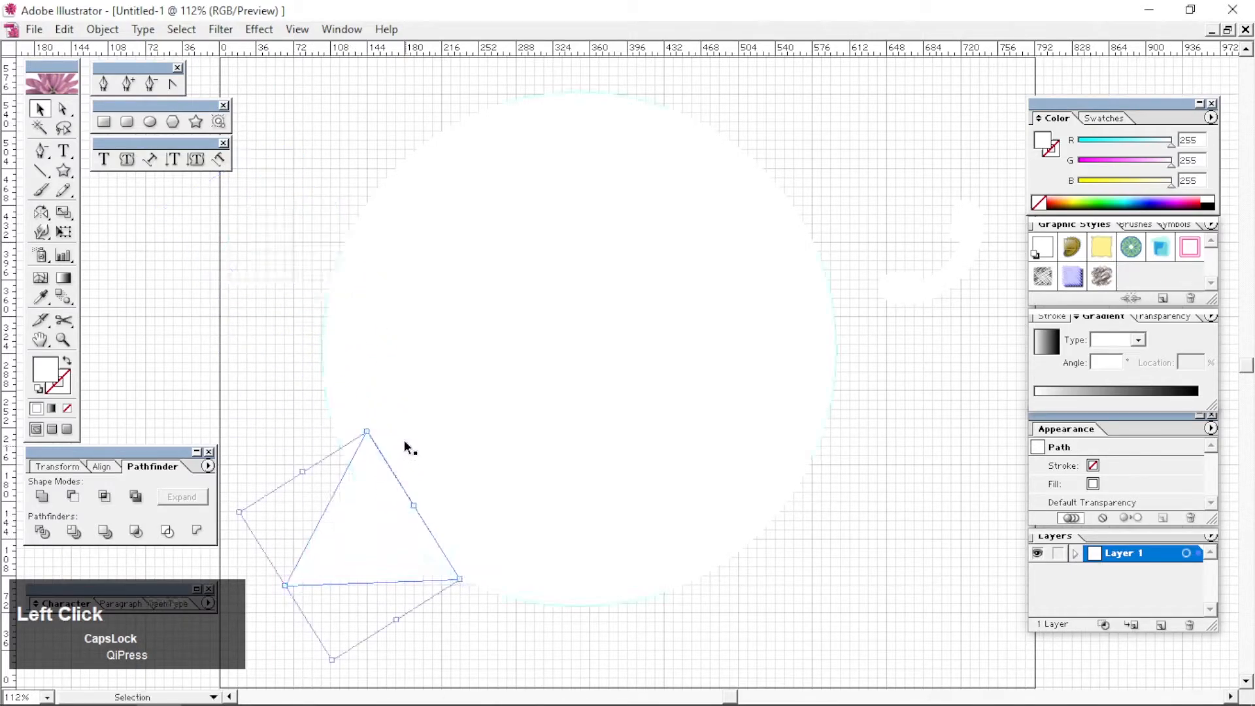
drag(372, 425, 353, 420)
- Select the large circle and the triangle together, scale them down and centre them on the page
drag(272, 261, 473, 530)
drag(835, 604, 737, 550)
drag(575, 449, 538, 448)
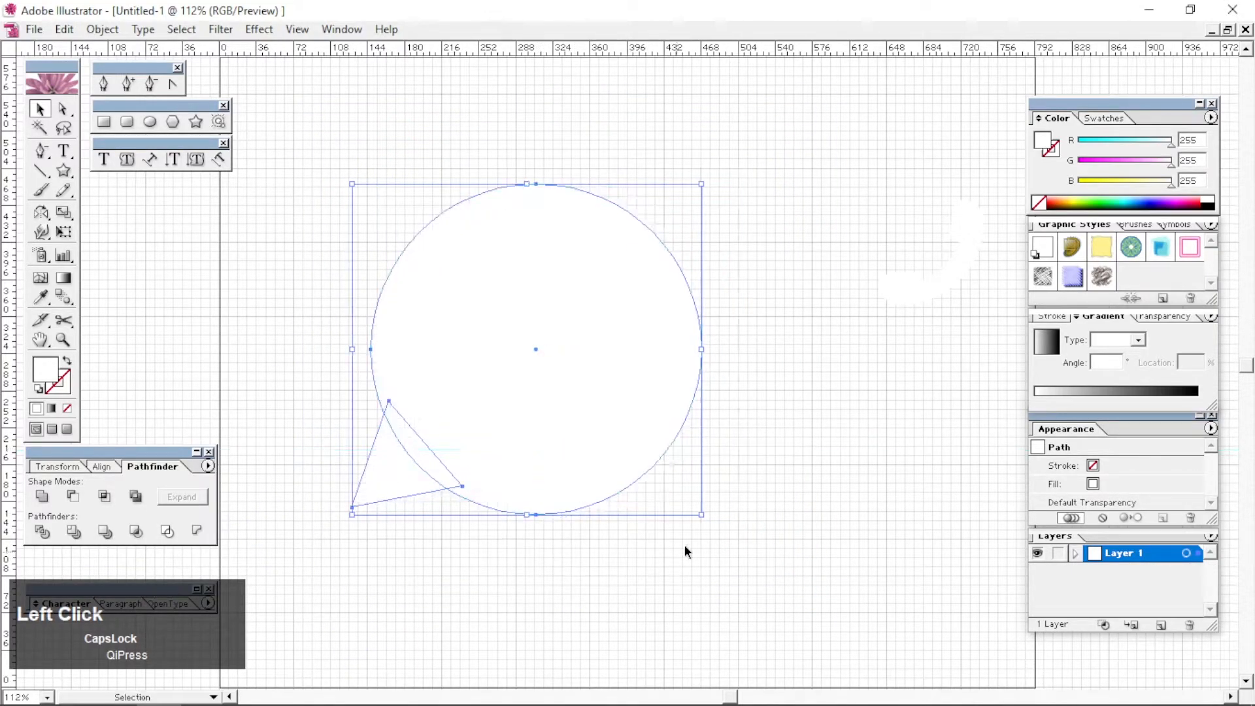
drag(700, 521, 675, 499)
- Unite the circle and the triangle into one speech bubble shape and expand it
click(41, 497)
click(162, 495)
click(270, 381)
- Fill the speech bubble with a linear gradient running from medium green to bright green
click(457, 359)
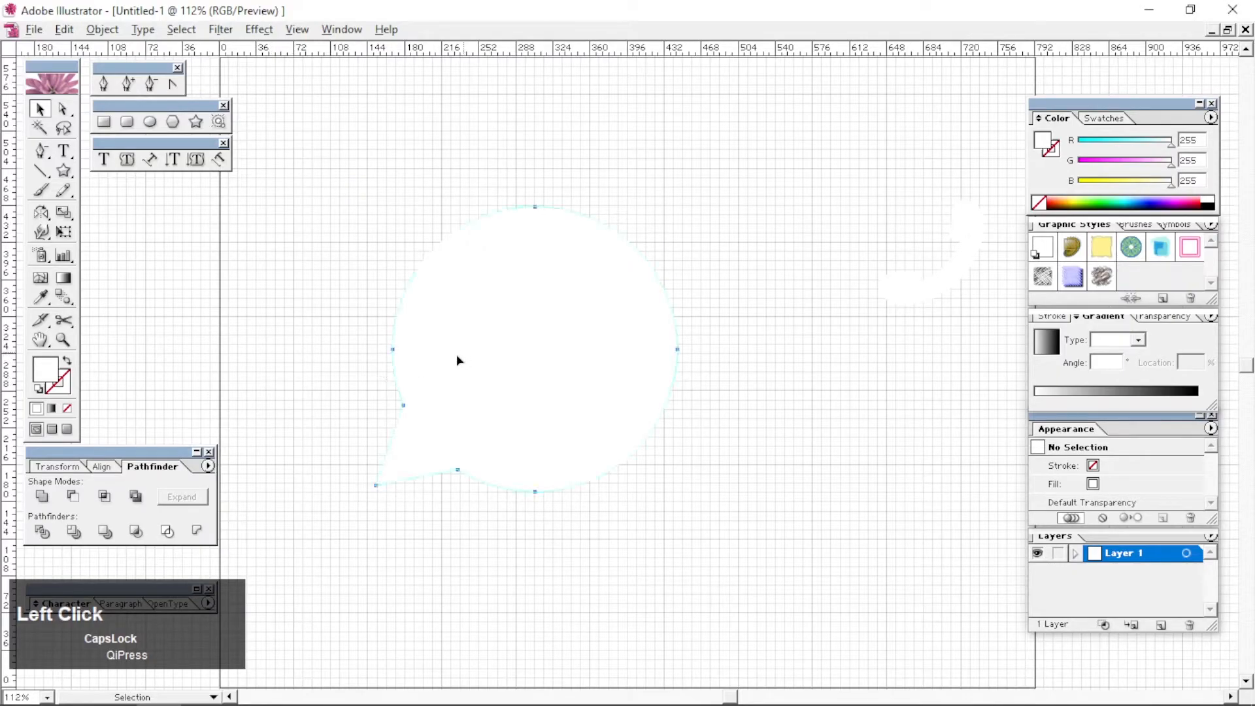
click(1114, 411)
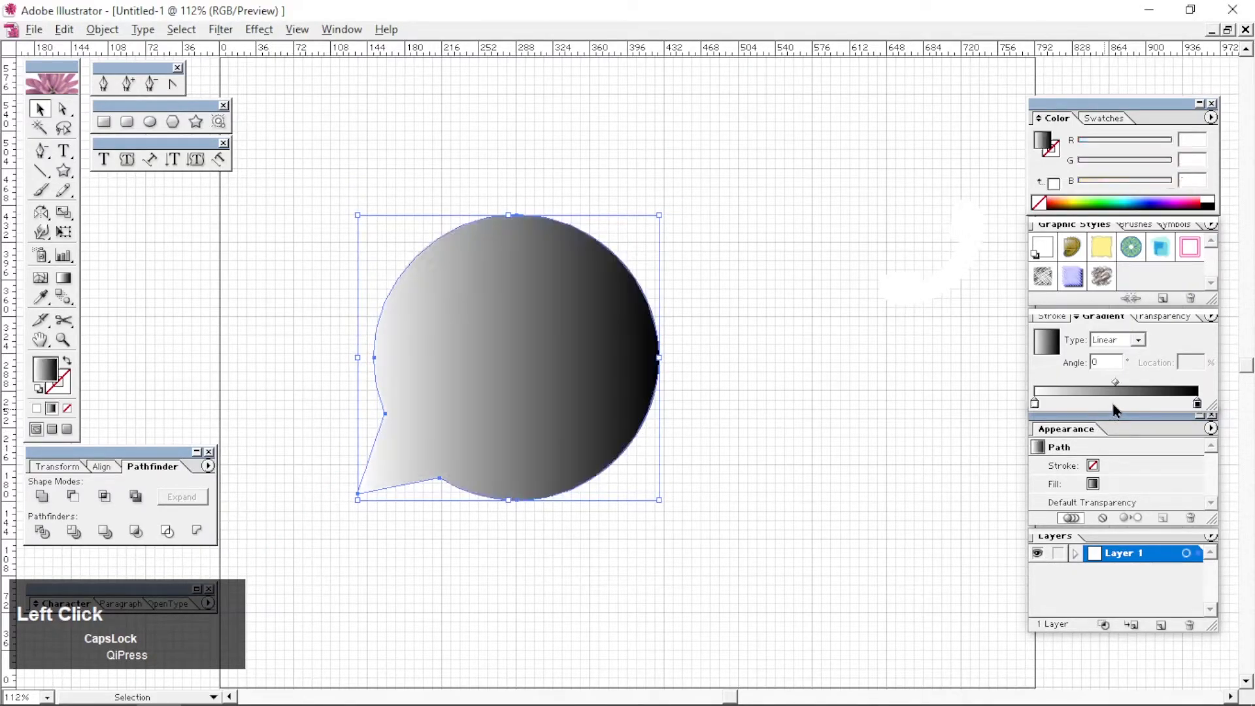
click(1101, 121)
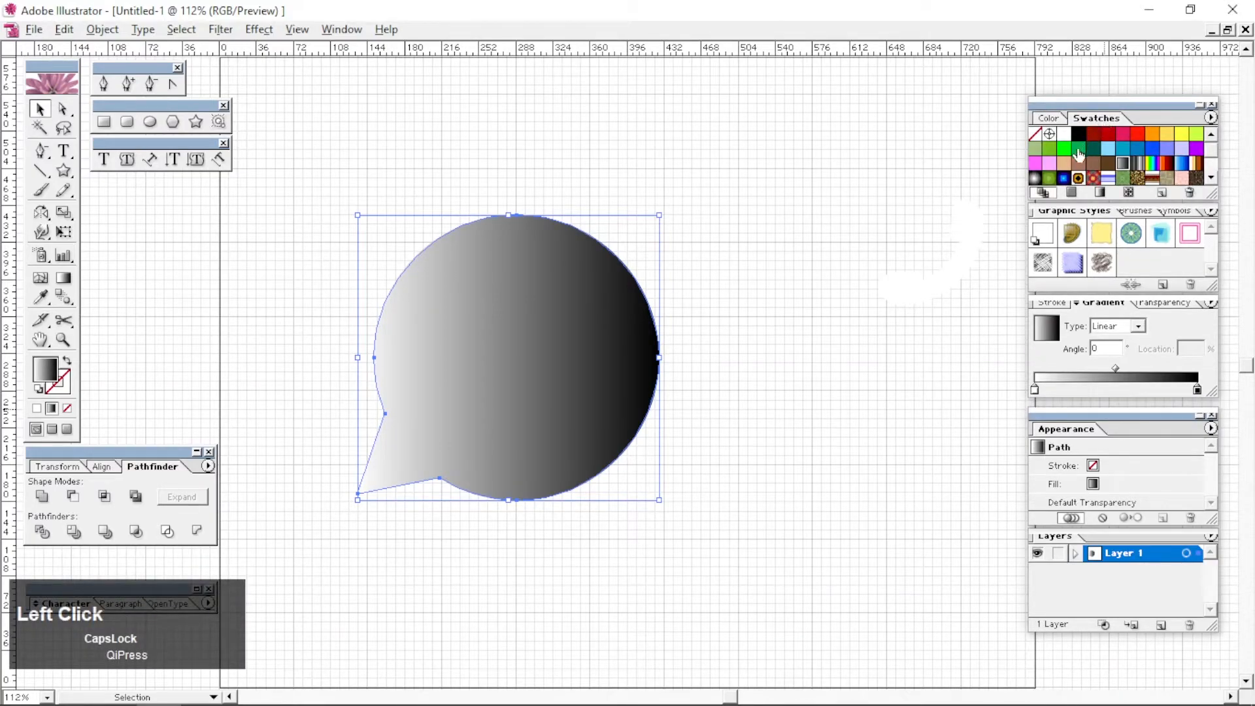
drag(1078, 154, 1036, 391)
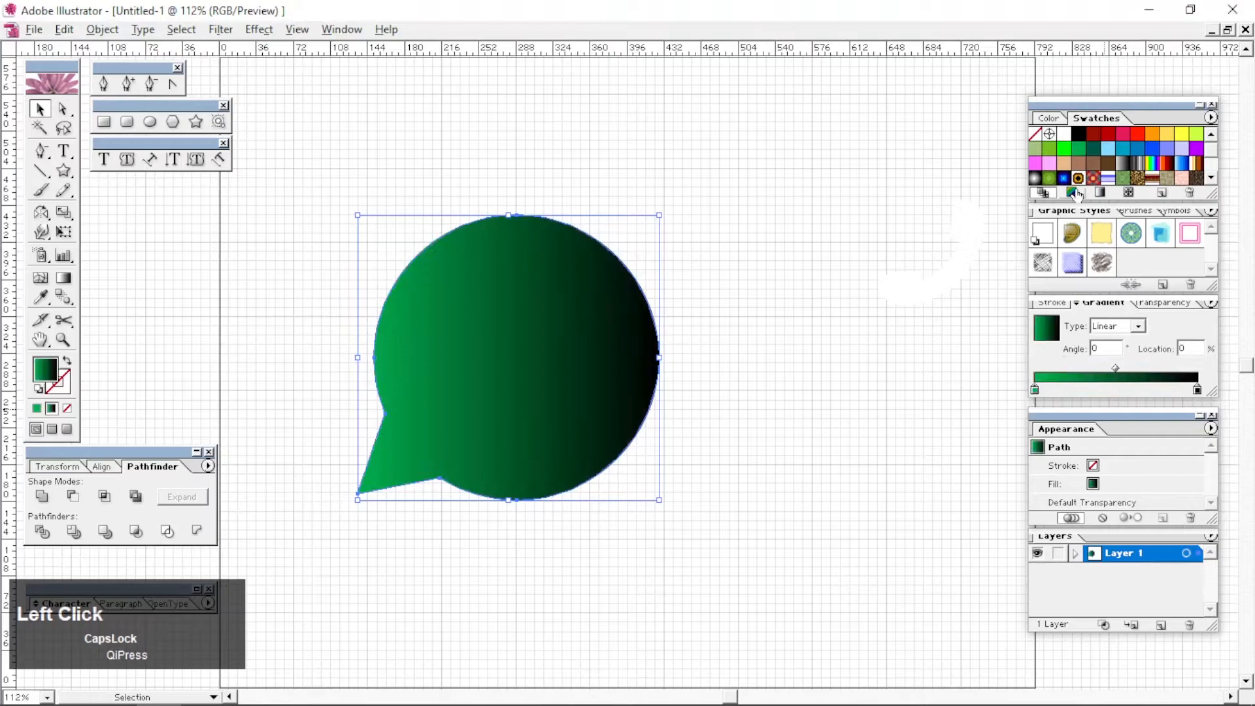
drag(1070, 153, 1198, 392)
- Set the speech bubble's gradient angle to 45° and deselect the shape
click(1103, 349)
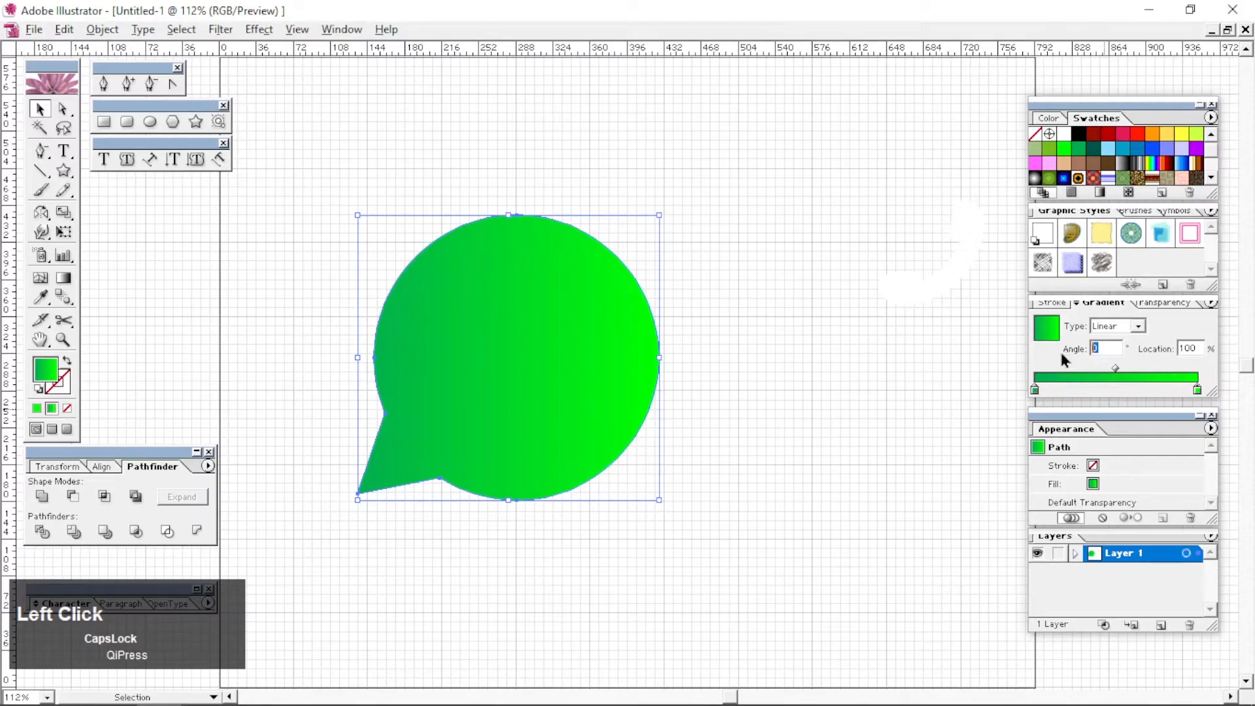
text(45)
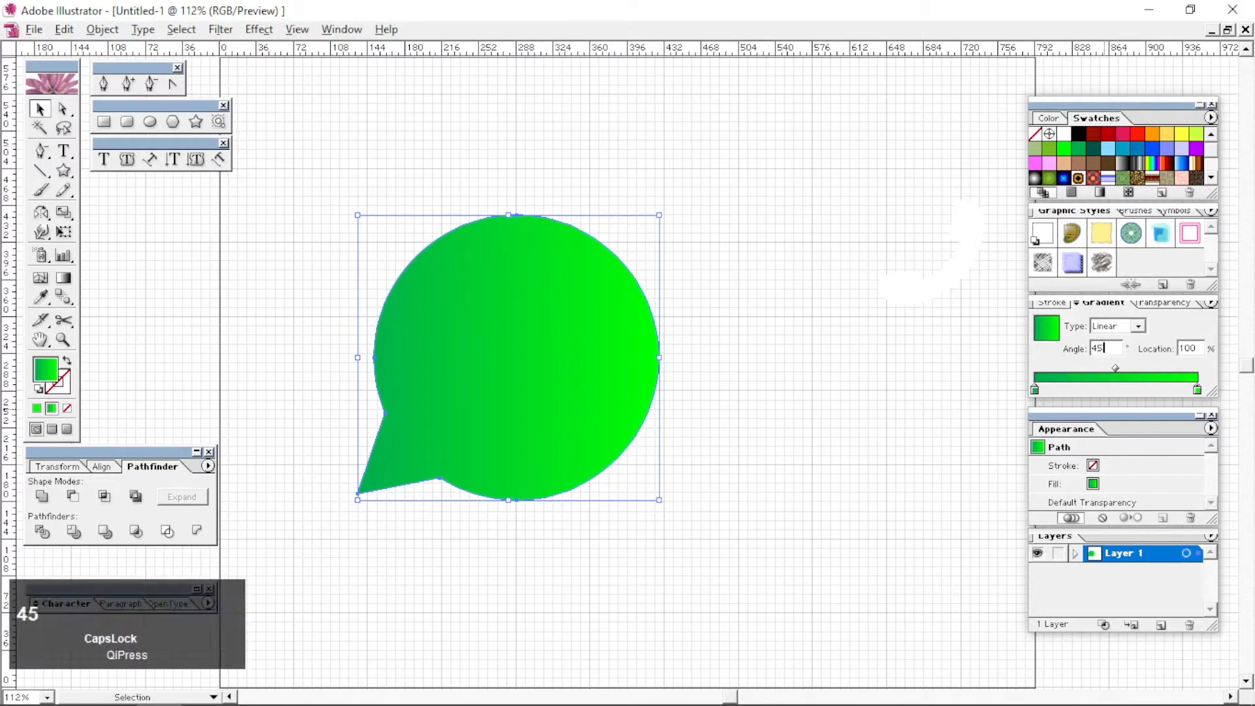
key(Return)
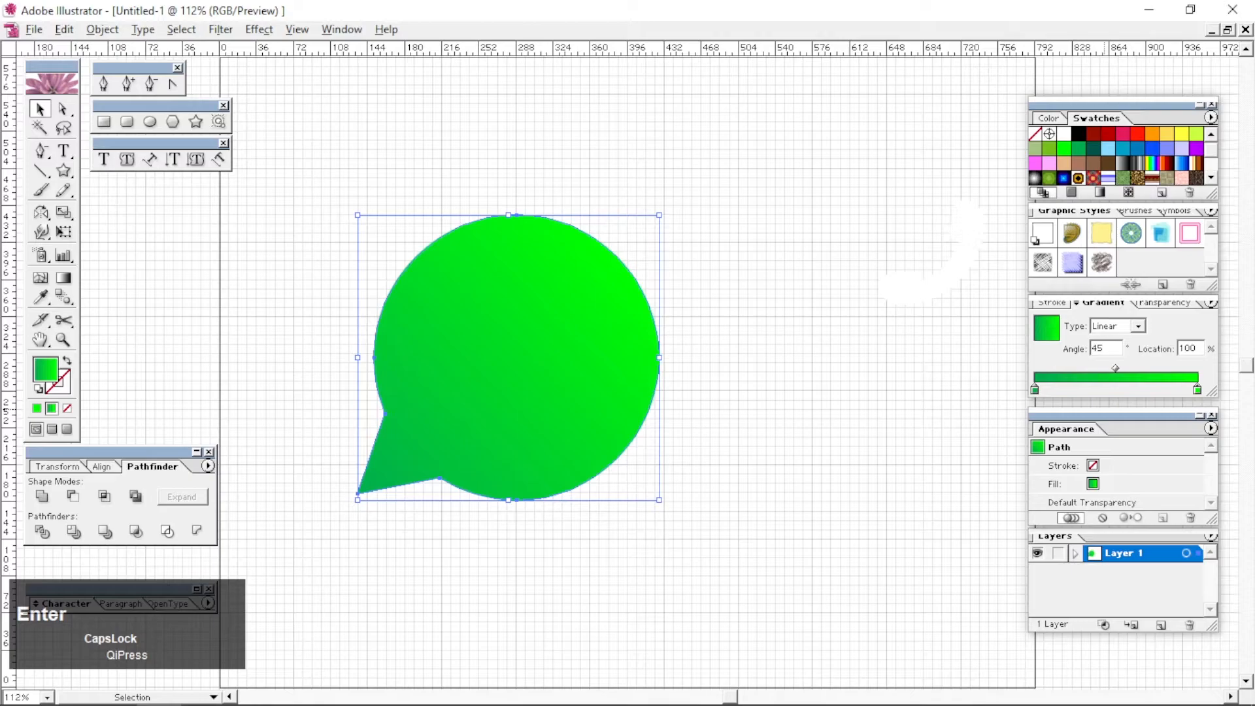
click(825, 421)
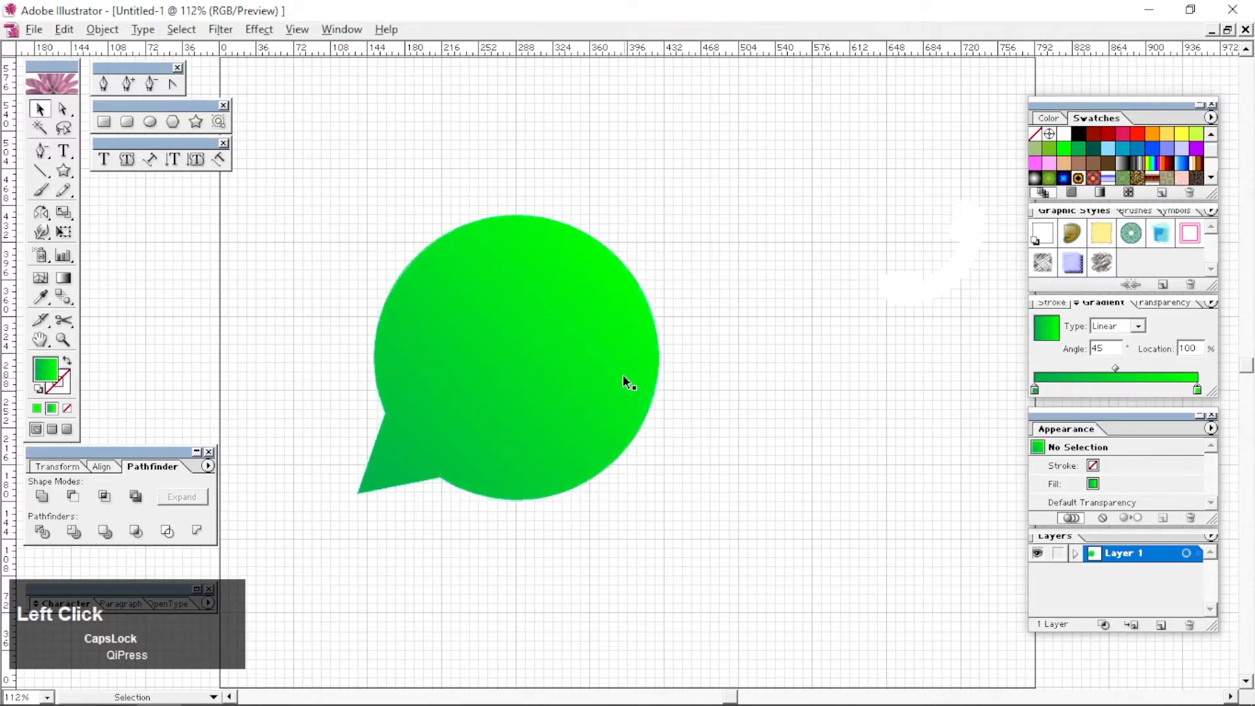
- Move the white handset onto the middle of the green speech bubble and enlarge it
click(920, 281)
drag(941, 274, 530, 383)
drag(592, 332, 641, 341)
- Bring the handset to the front of the speech bubble
right_click(578, 346)
click(665, 535)
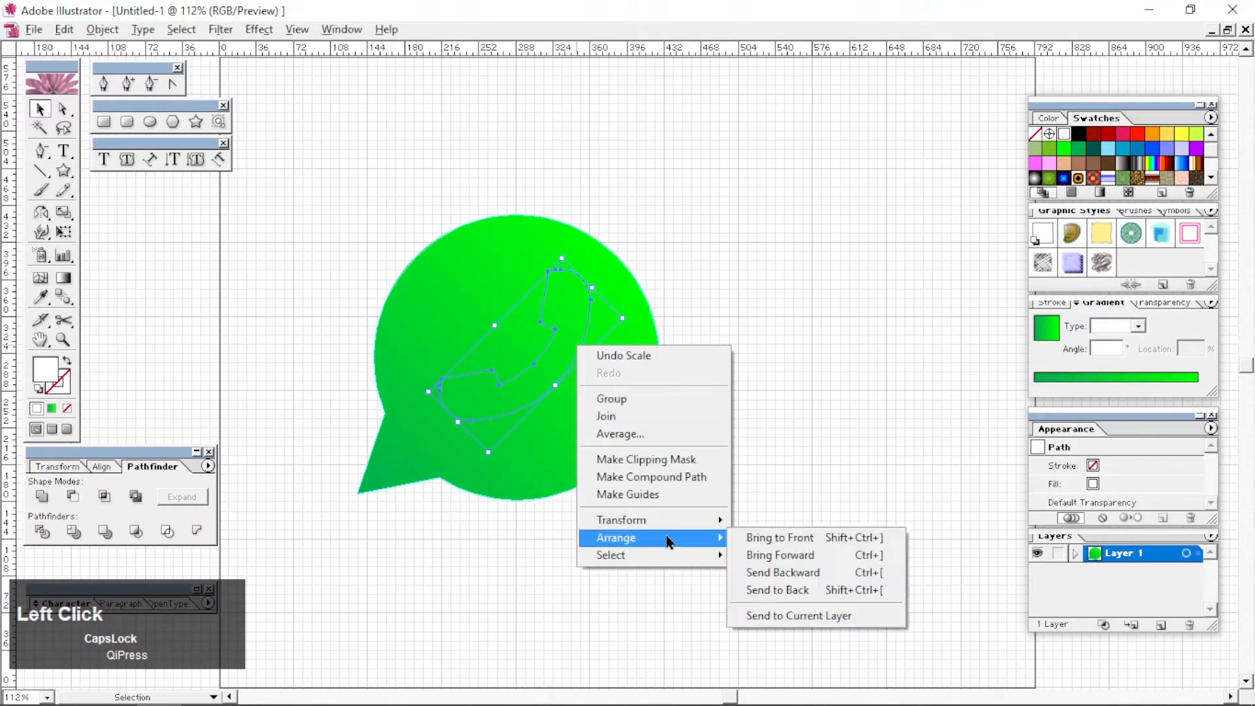
click(804, 538)
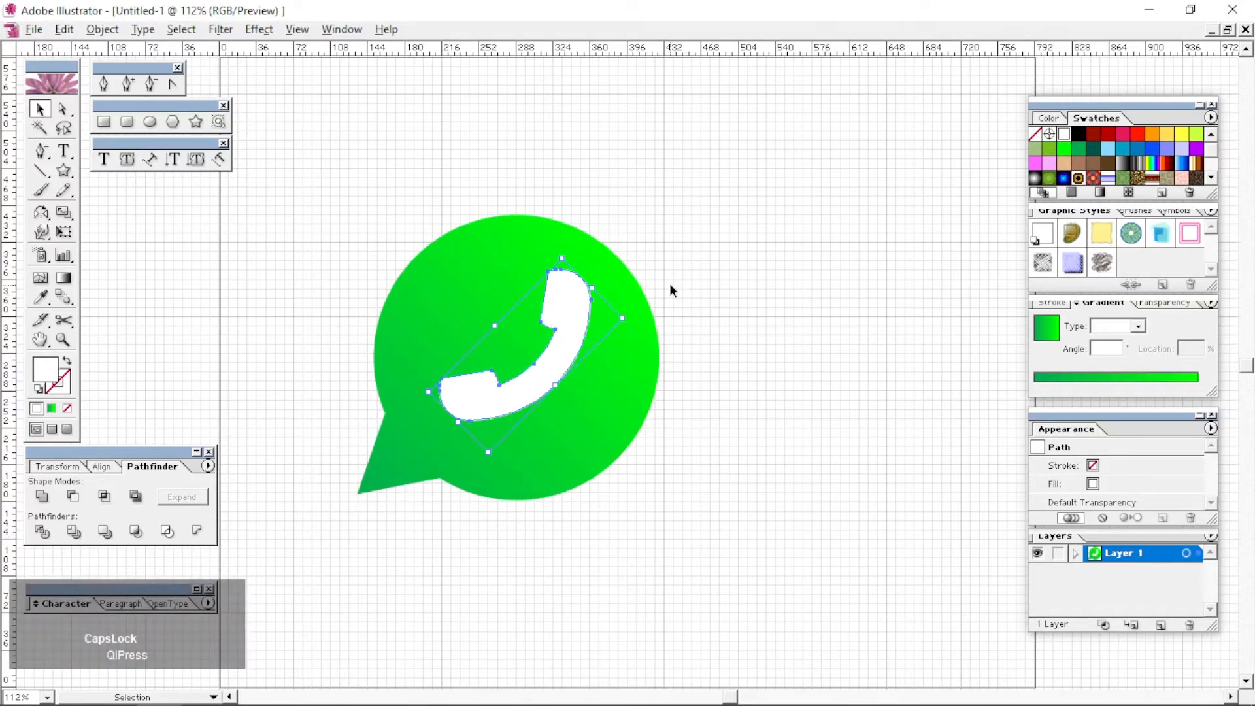
- Nudge the white handset slightly down and to the left within the speech bubble and deselect it
drag(593, 335, 568, 354)
click(757, 413)
click(807, 400)
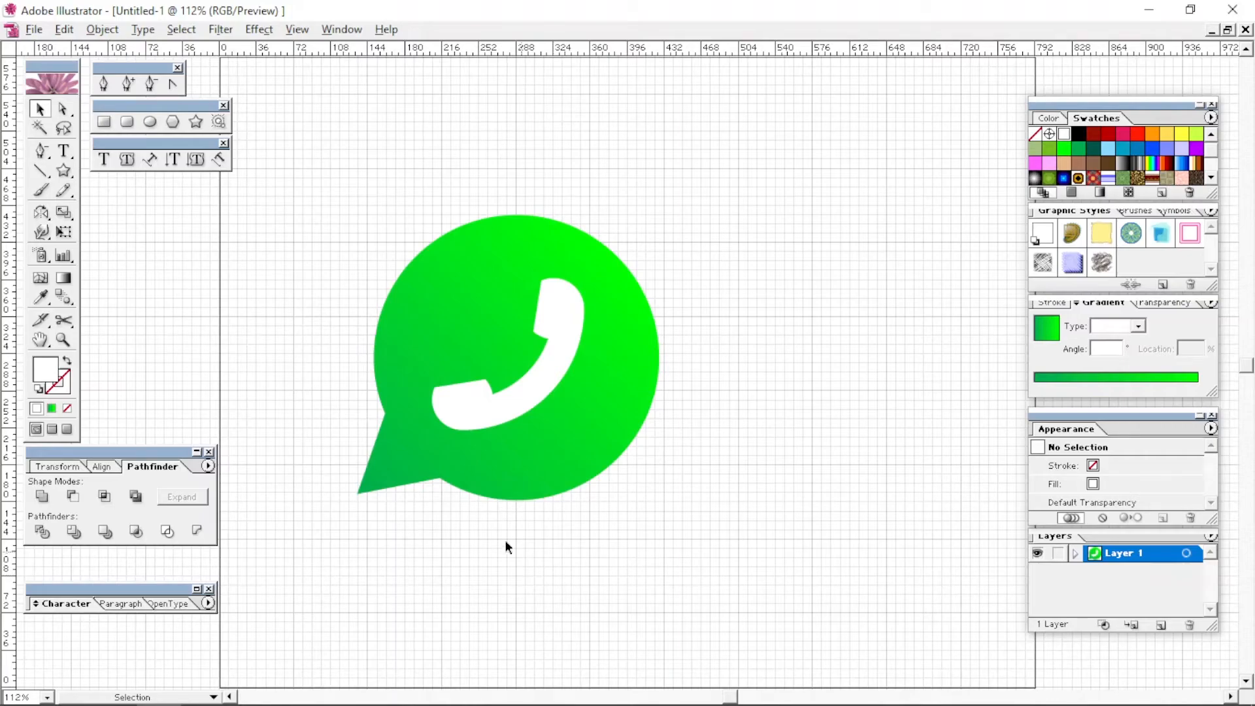
- Offset the green speech bubble's path by 10 px with miter joins and a miter limit of 4
click(392, 318)
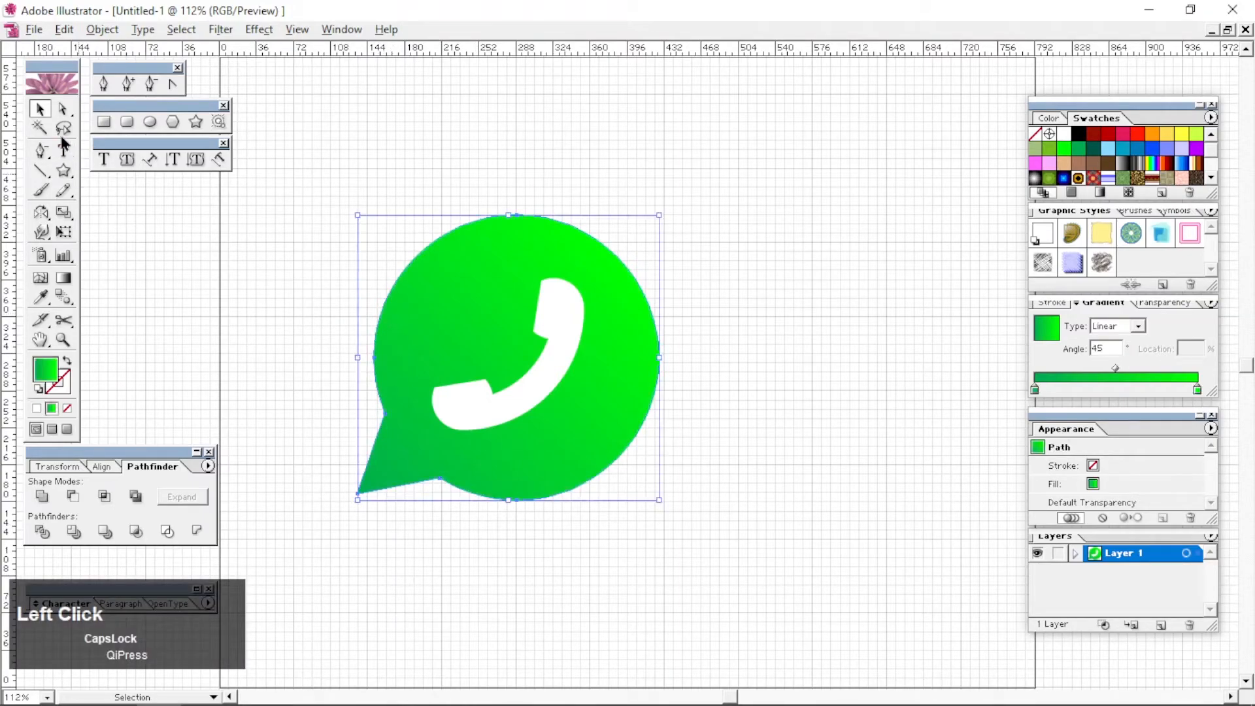
click(92, 34)
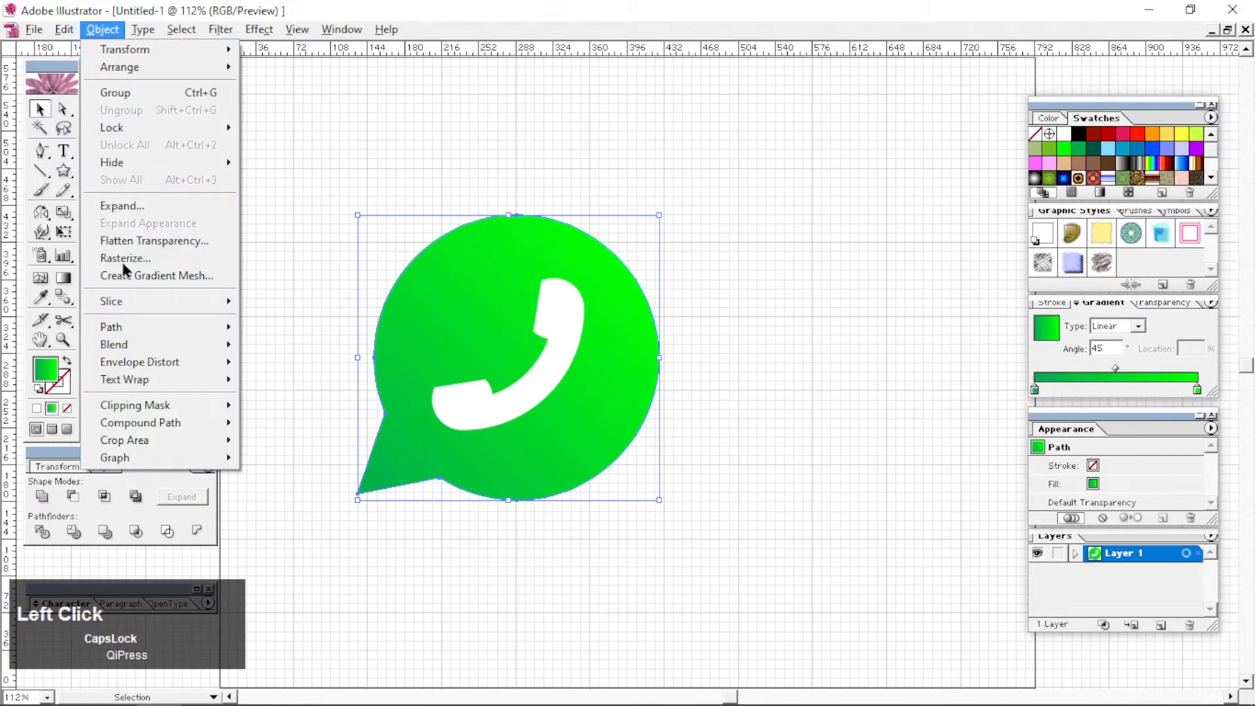
mouse_move(189, 327)
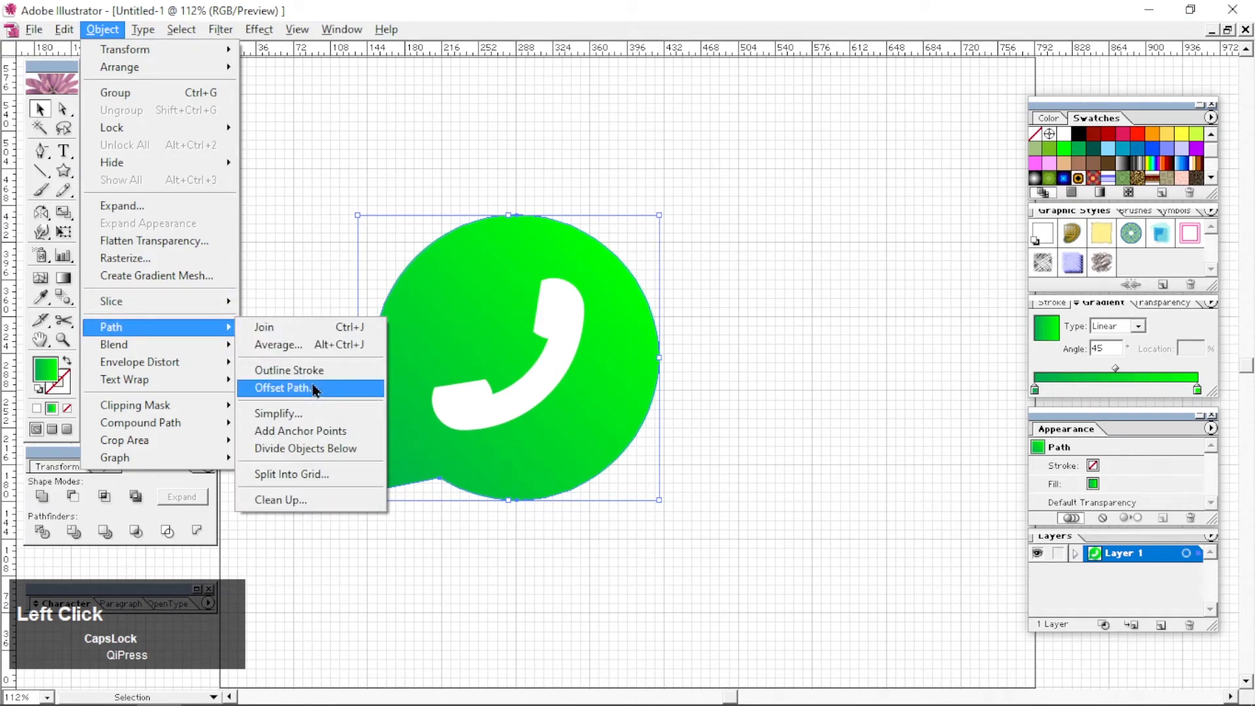
click(312, 400)
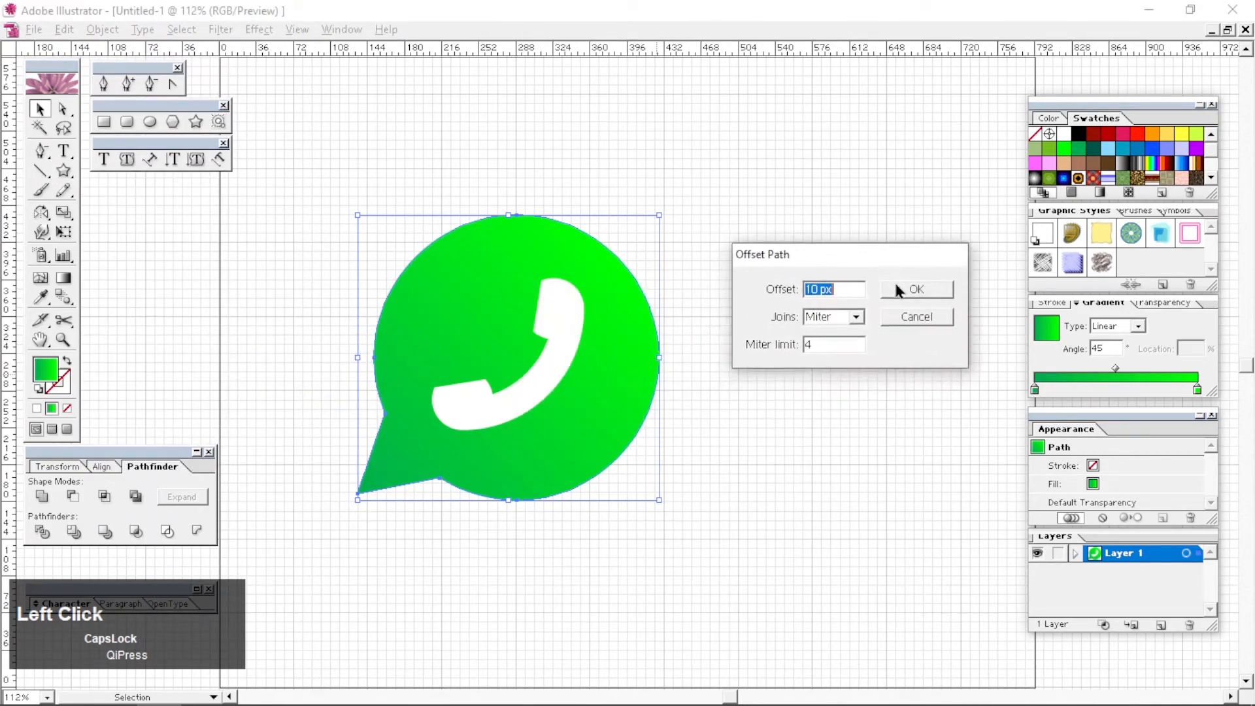
click(900, 287)
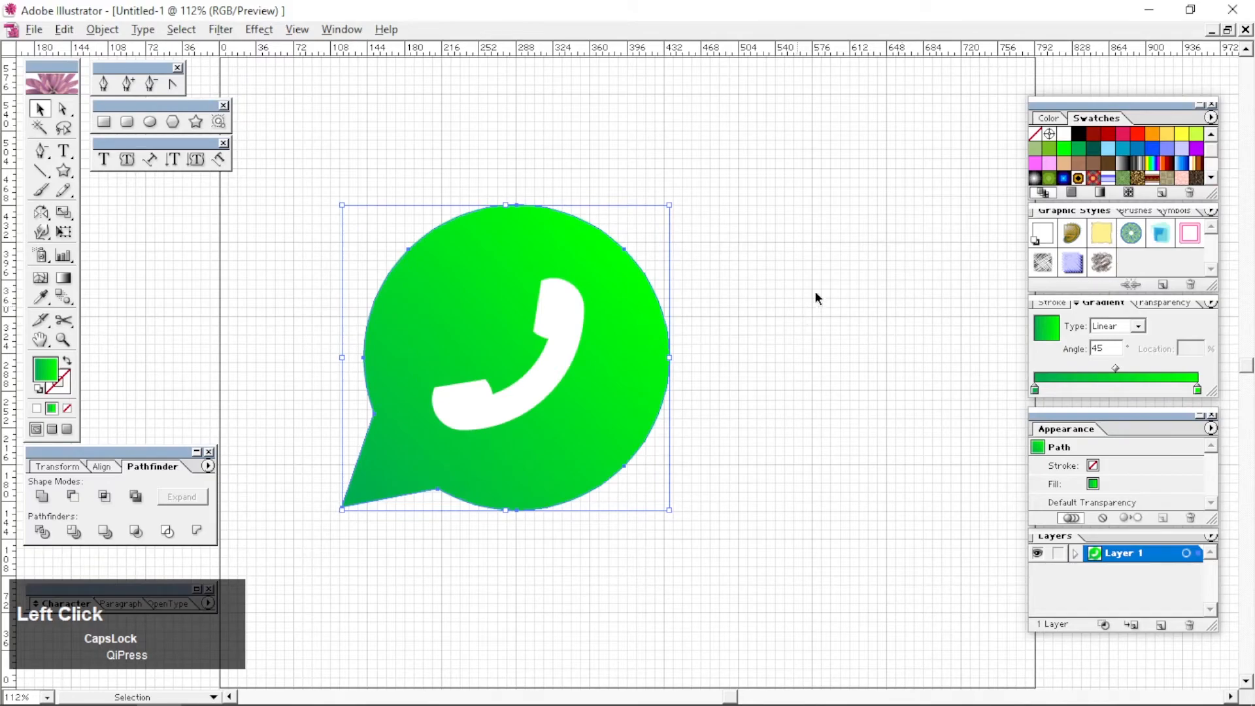
- Fill the enlarged outline around the green bubble with white (FFFFFF) and deselect it
click(41, 381)
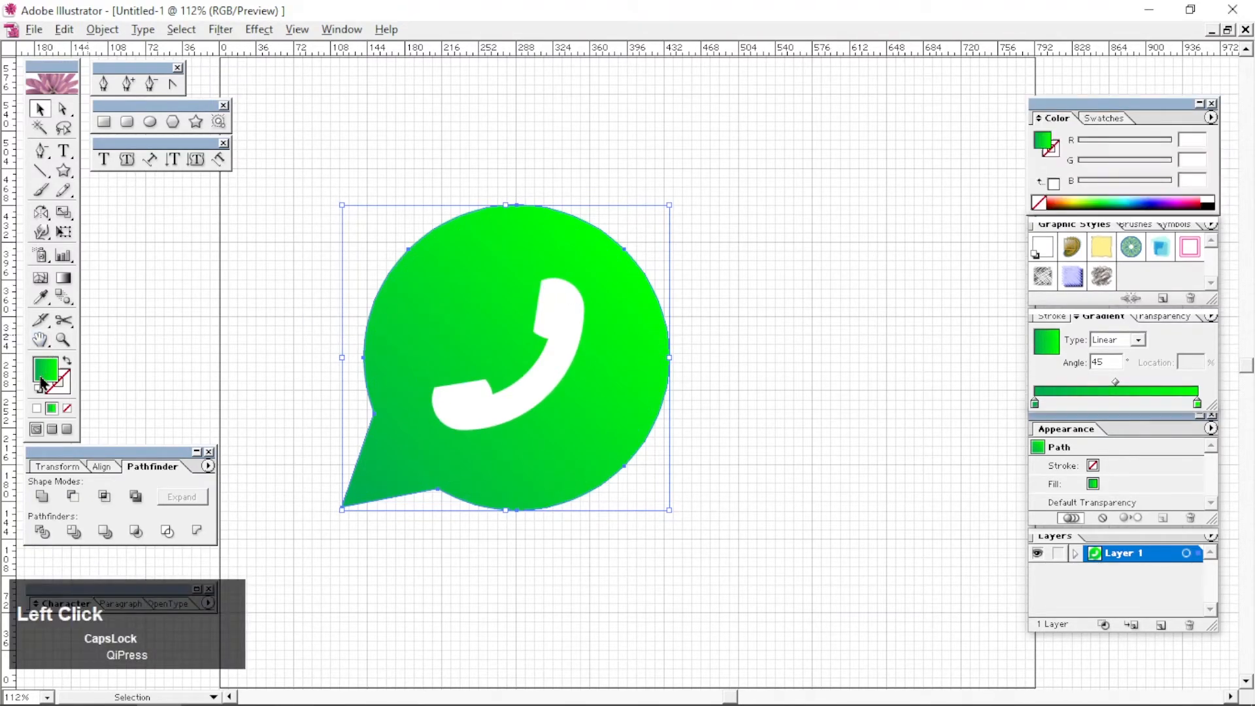
double_click(41, 381)
drag(421, 290, 394, 235)
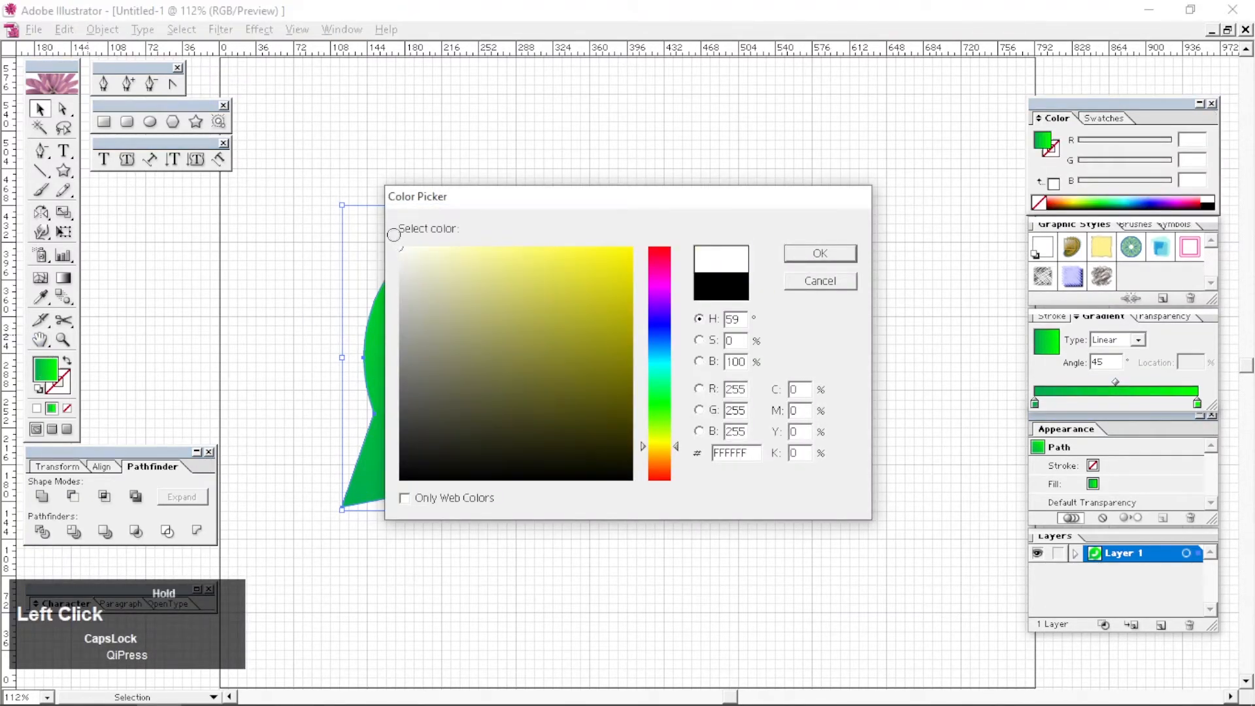
click(795, 252)
key(v)
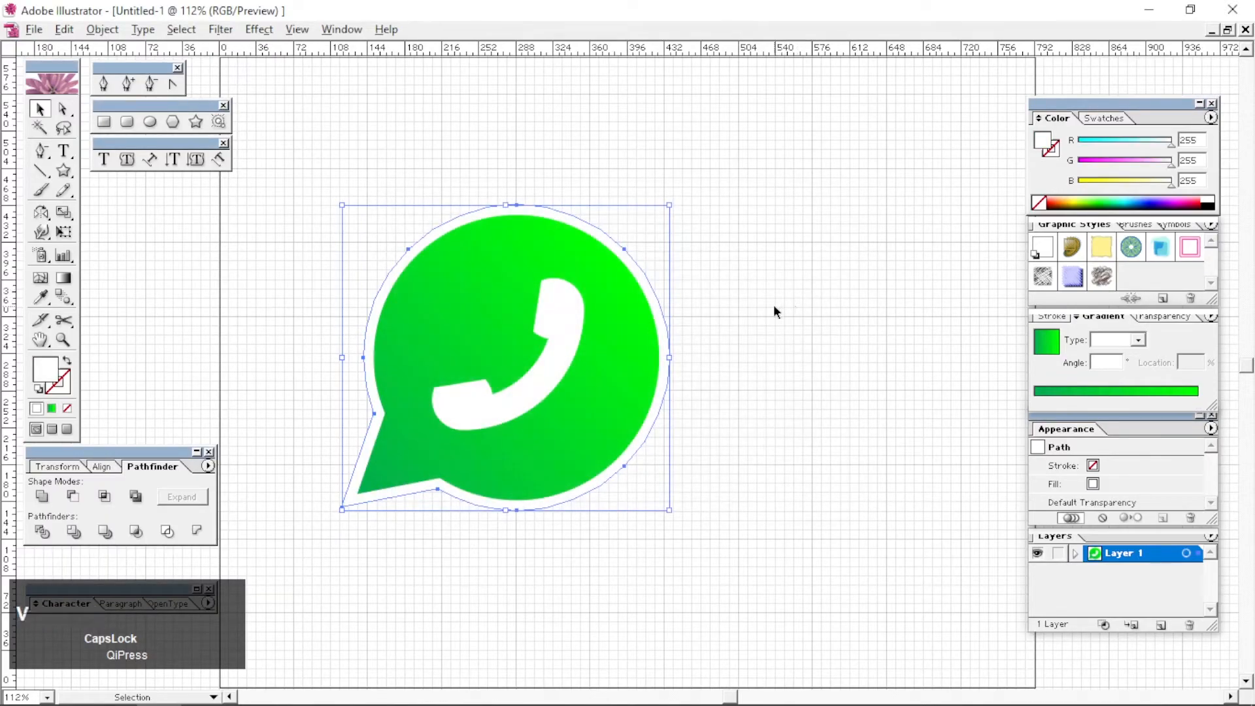
click(774, 305)
drag(732, 297, 577, 546)
click(218, 207)
- Draw a plain rectangle enclosing the whole logo and send it to the back
click(108, 128)
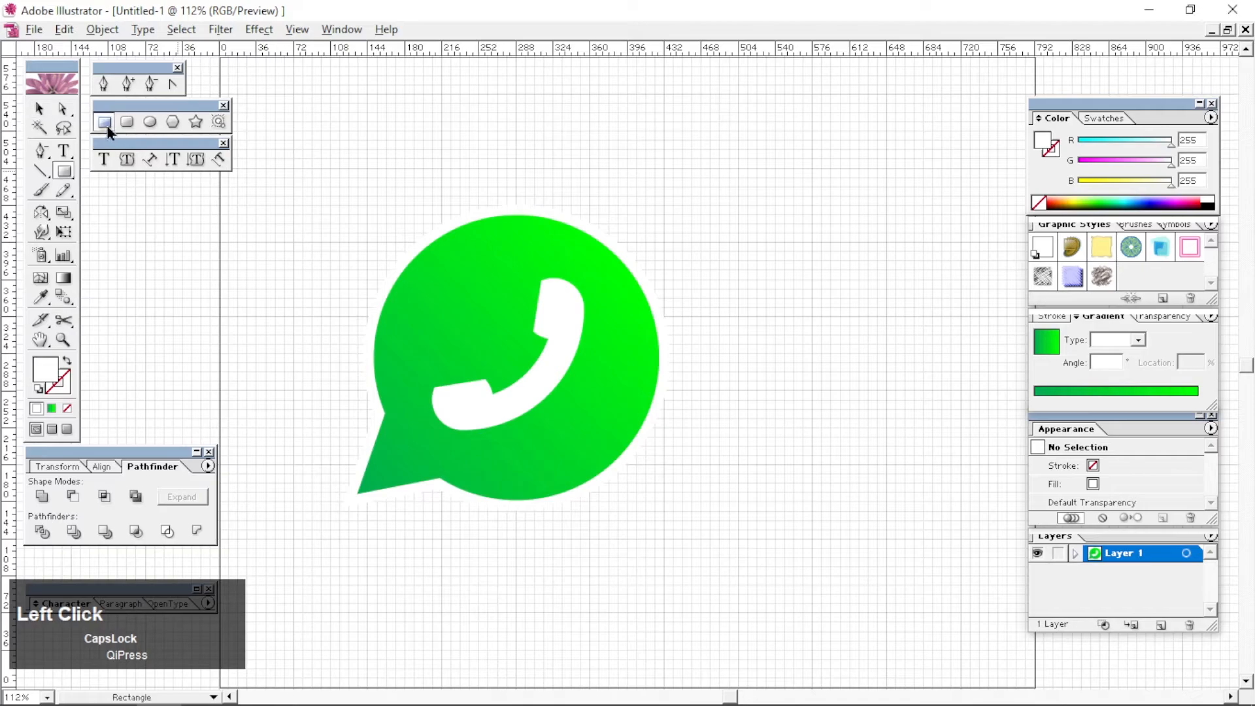
drag(289, 138, 720, 586)
key(v)
right_click(693, 536)
mouse_move(756, 517)
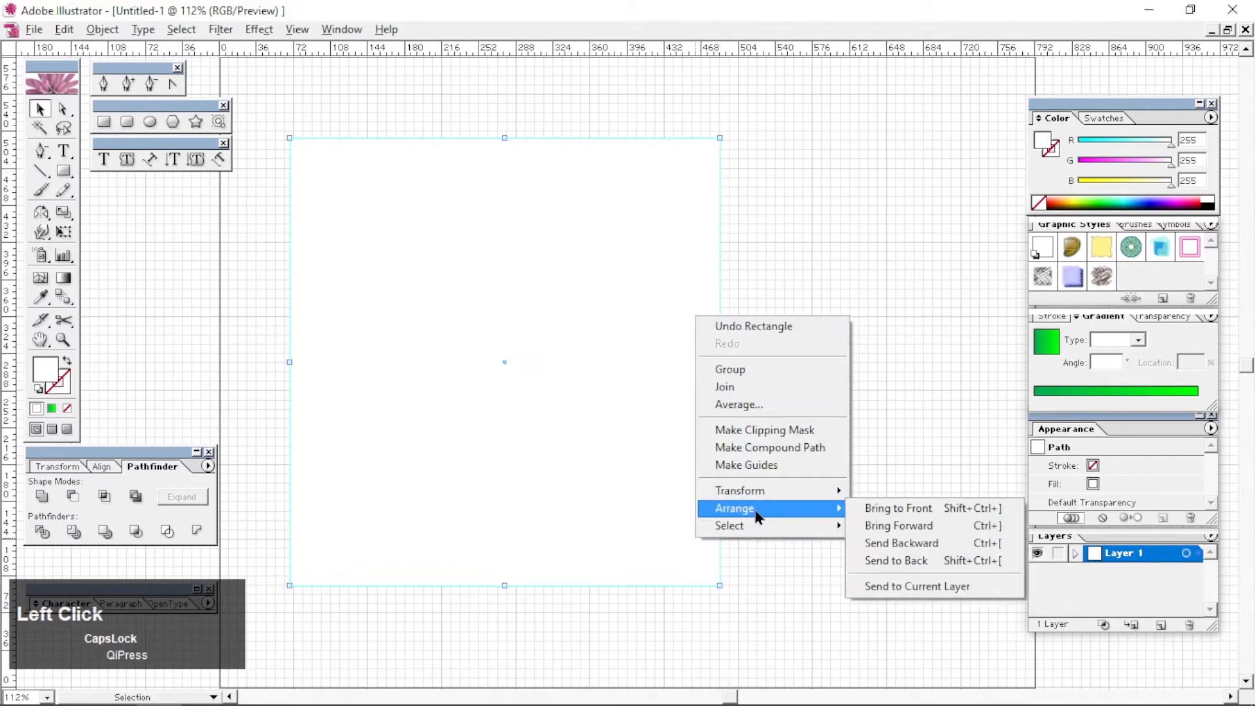
click(896, 561)
- Try red and light blue fills on the background rectangle, settle on bright blue, and deselect it
click(1103, 119)
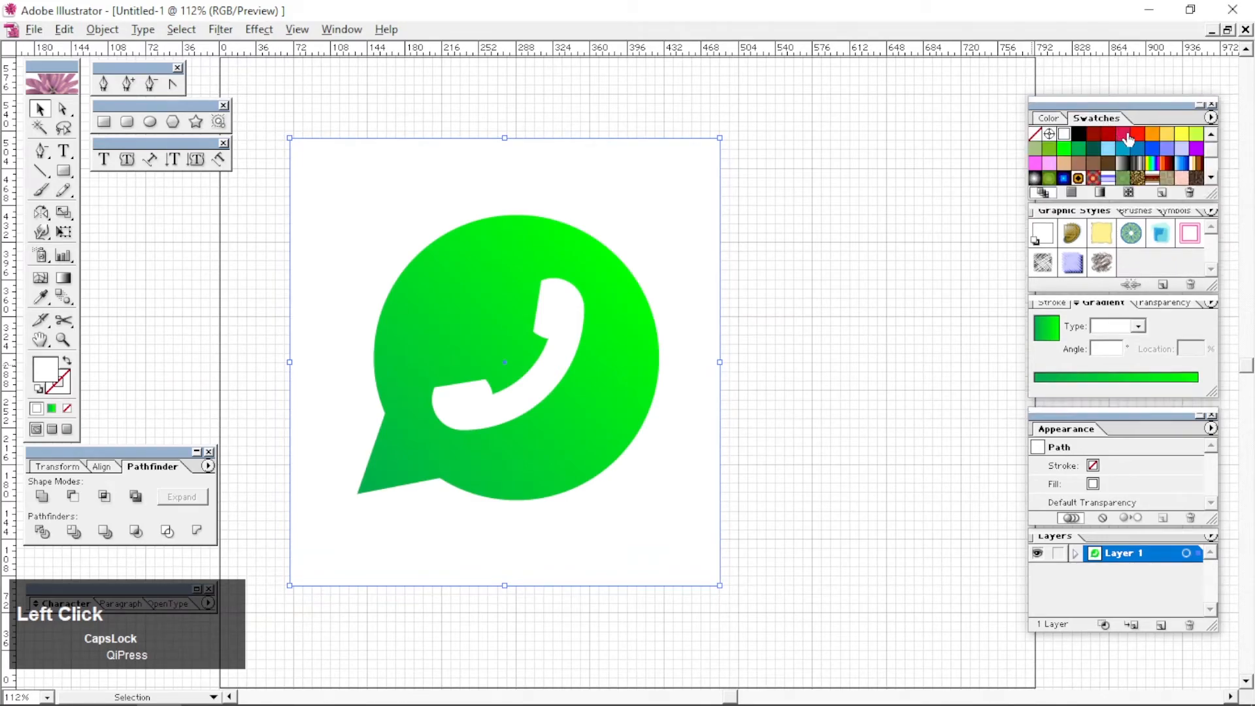
click(1138, 133)
click(877, 292)
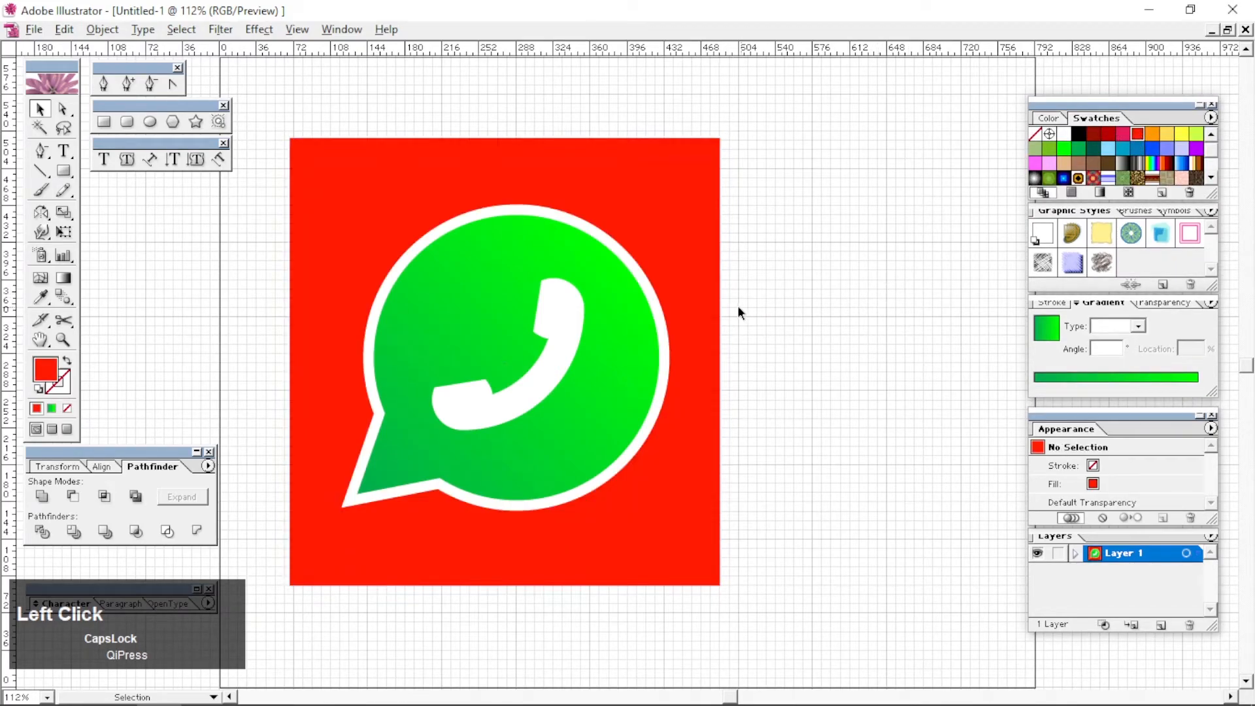
click(714, 294)
click(1108, 149)
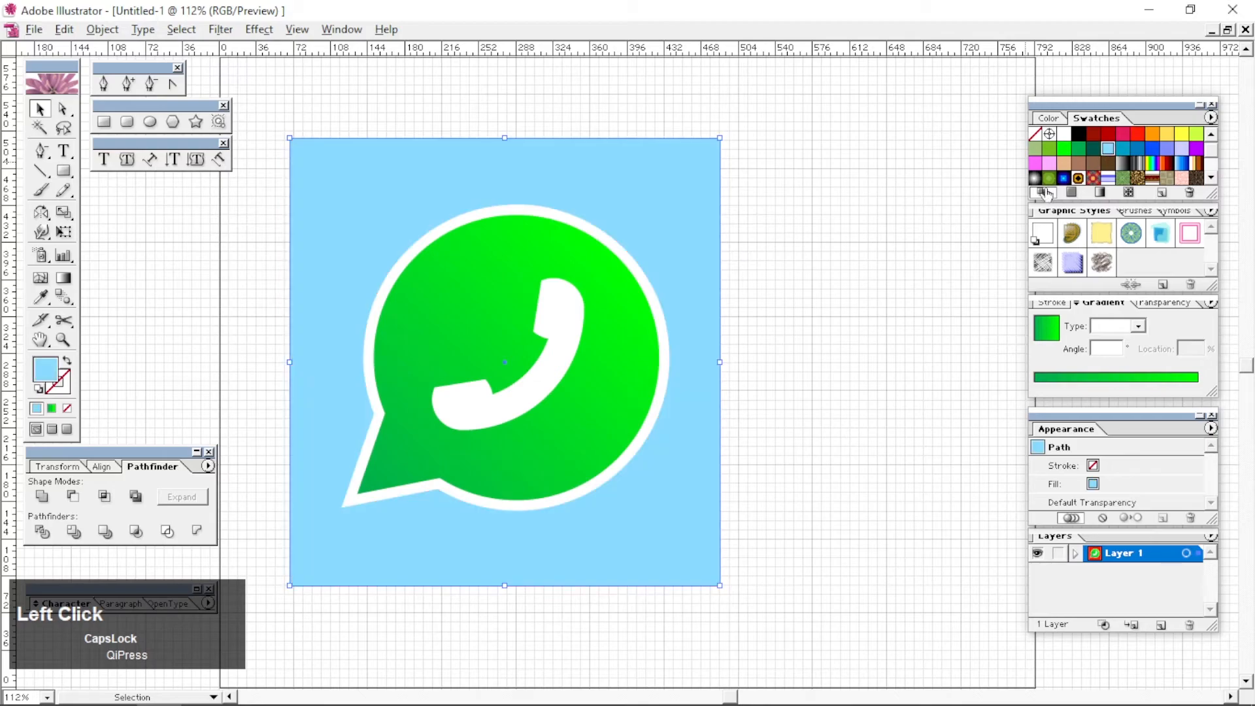
click(1154, 148)
click(838, 349)
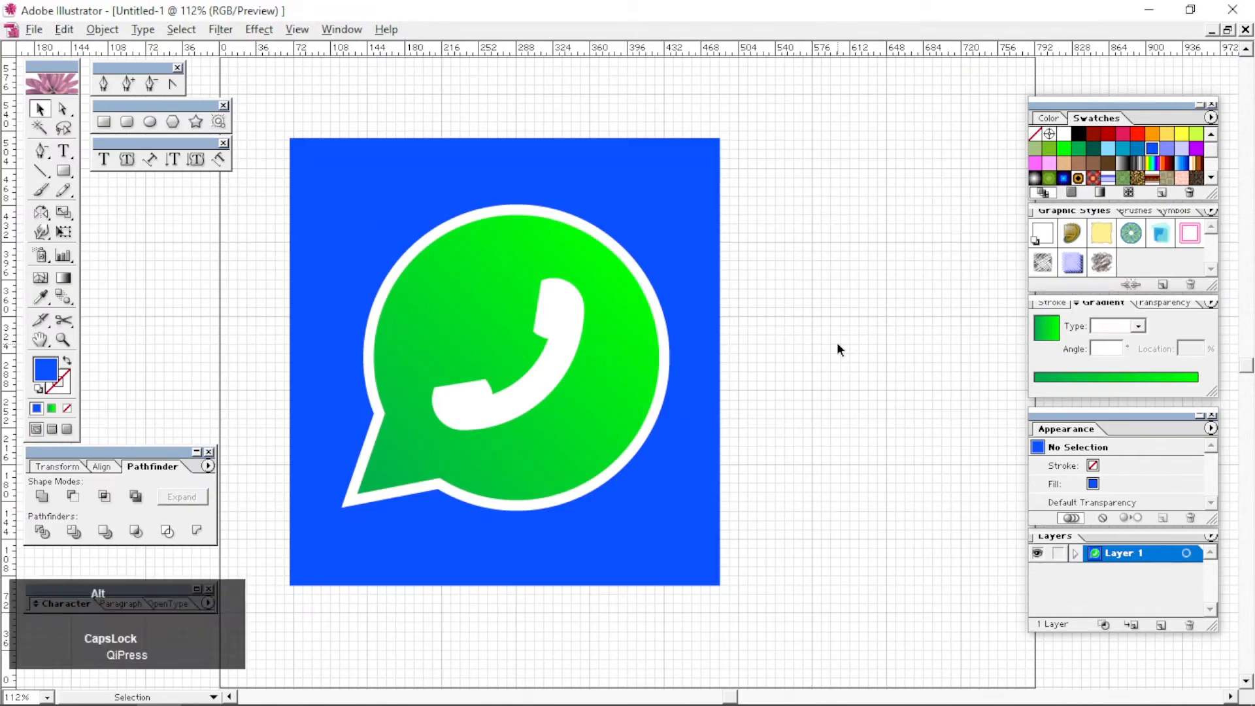
- Switch to Chrome to compare the handset with the reference WhatsApp logo, and return to Illustrator
key(alt+Tab)
key(alt+Tab)
key(alt+Tab)
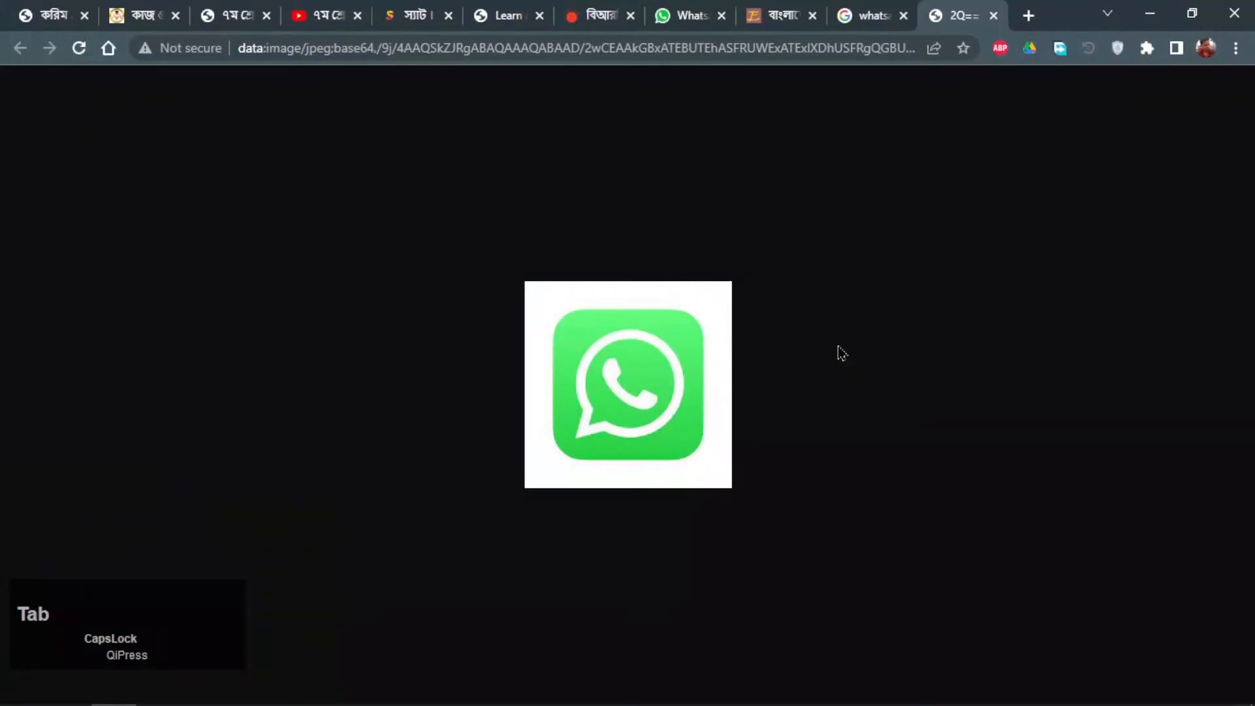
key(alt+Tab)
key(alt+Tab)
key(alt+Tab)
key(alt+Tab)
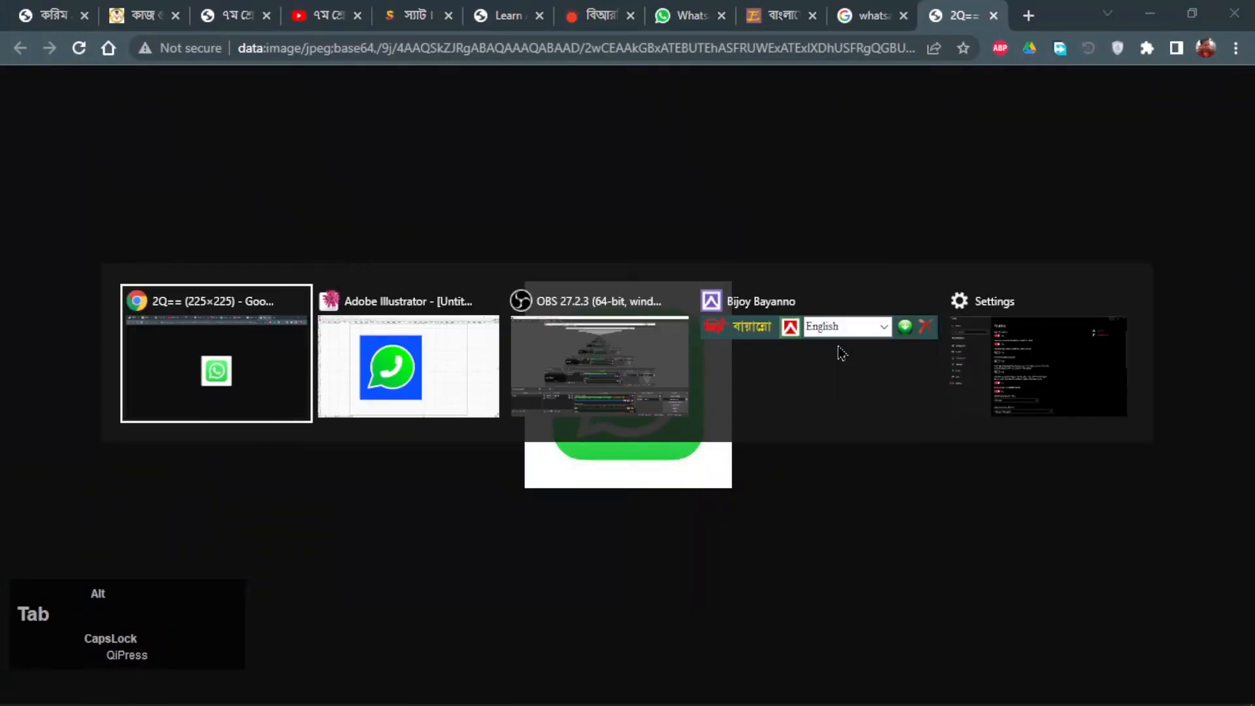
key(alt+Tab)
- Rotate the white handset about 90° clockwise so its back curves toward the bubble's tail, and deselect it
click(572, 355)
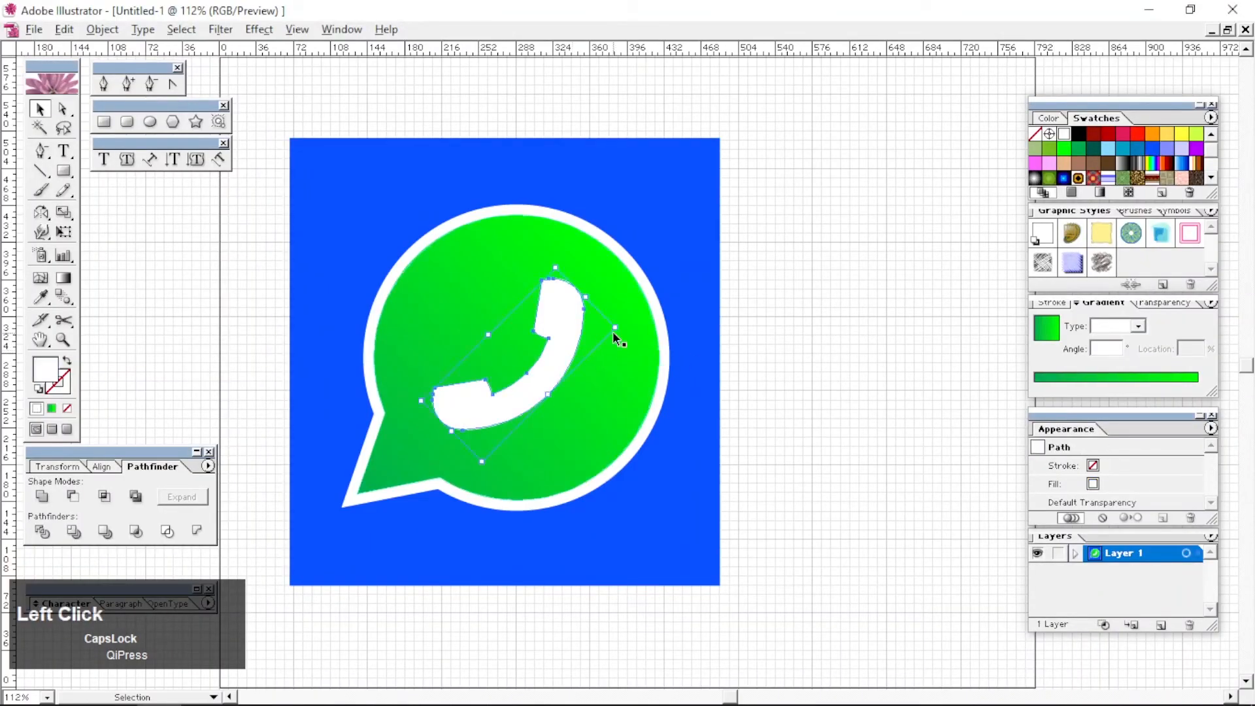
drag(556, 262, 560, 406)
click(821, 418)
click(567, 405)
click(799, 406)
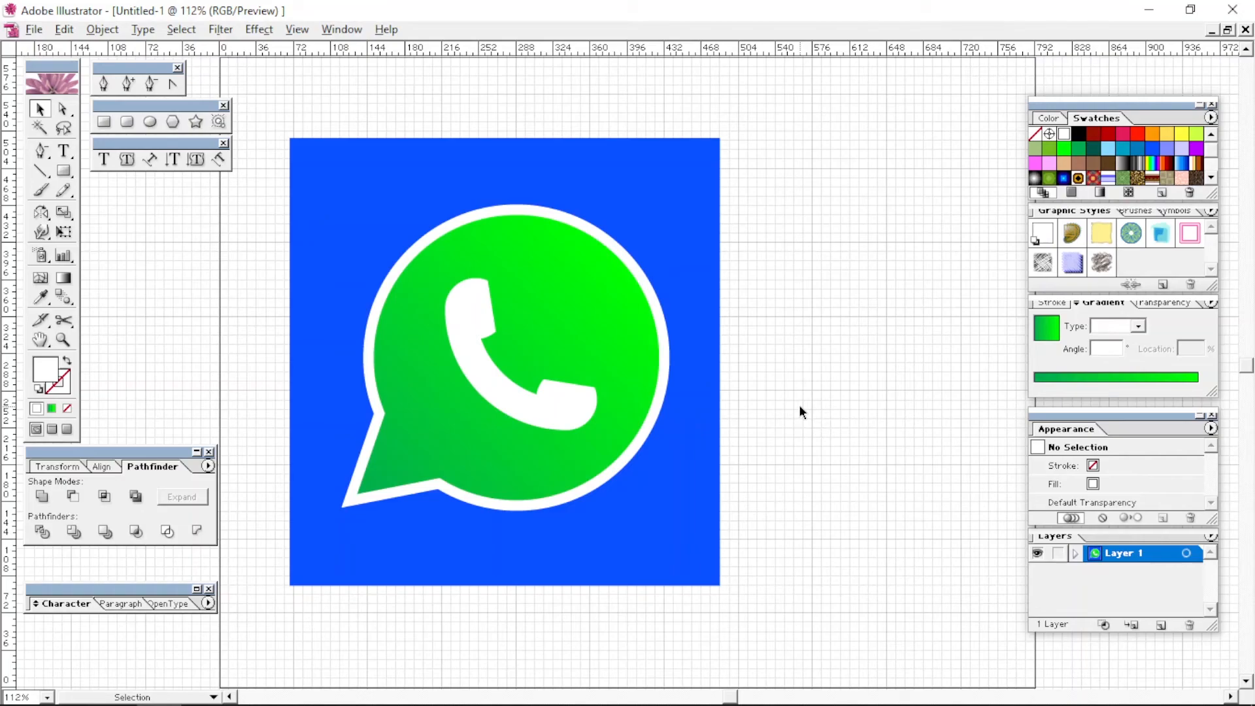
- Replace the blue background rectangle with a rounded rectangle enclosing the logo, using the default white fill and 1 pt black stroke
click(717, 387)
key(Delete)
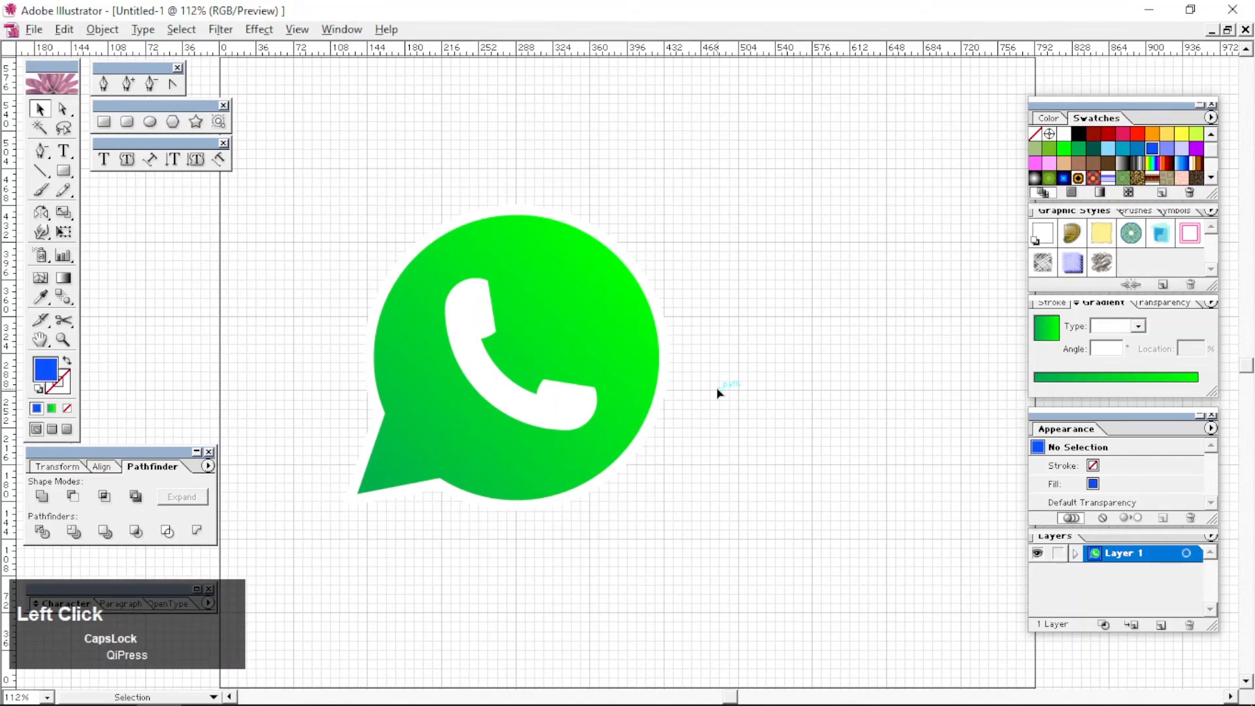
click(127, 123)
drag(286, 148, 742, 596)
key(d)
key(v)
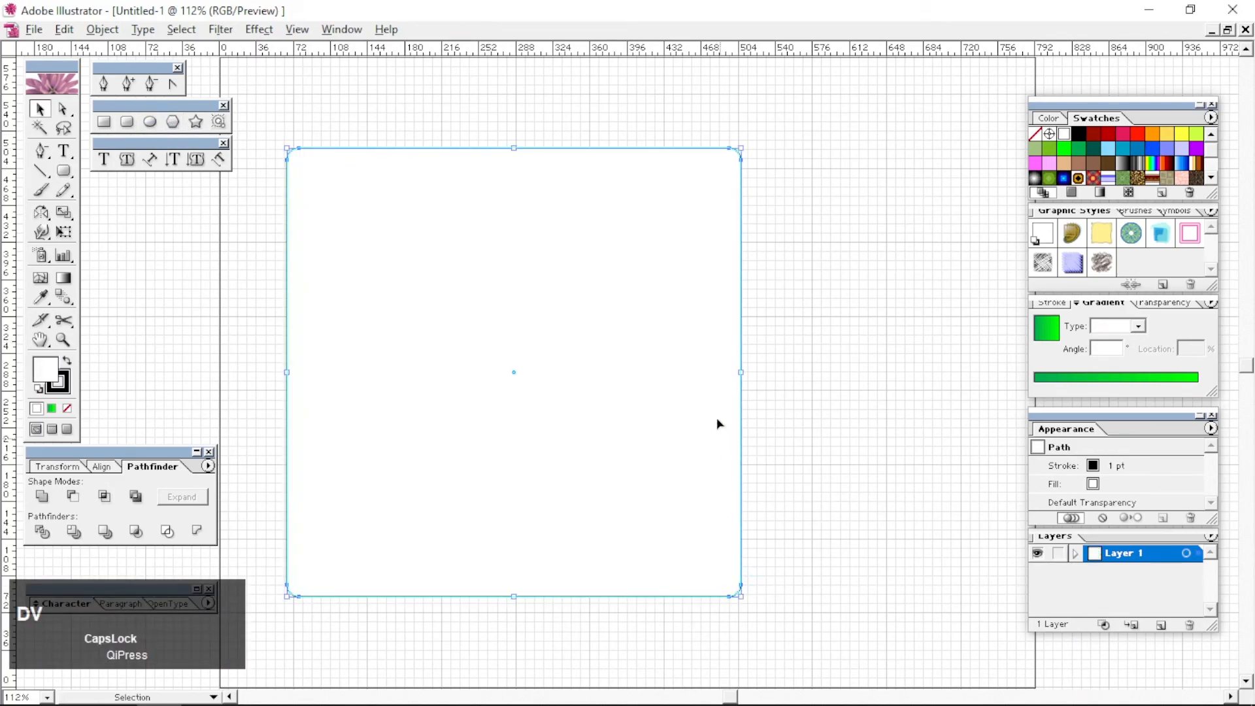
- Send the rounded rectangle to the back, try the Capri Stripes fill, and settle on the blue-to-black radial gradient swatch
right_click(718, 422)
click(802, 614)
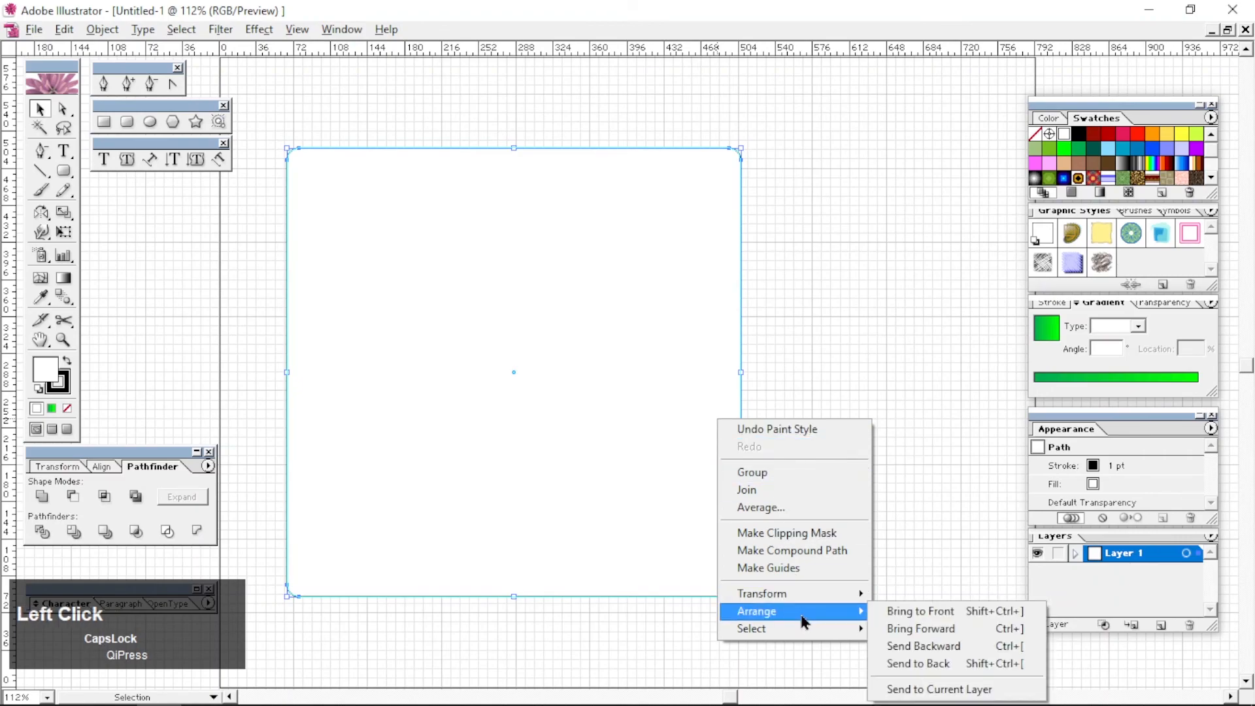
click(915, 664)
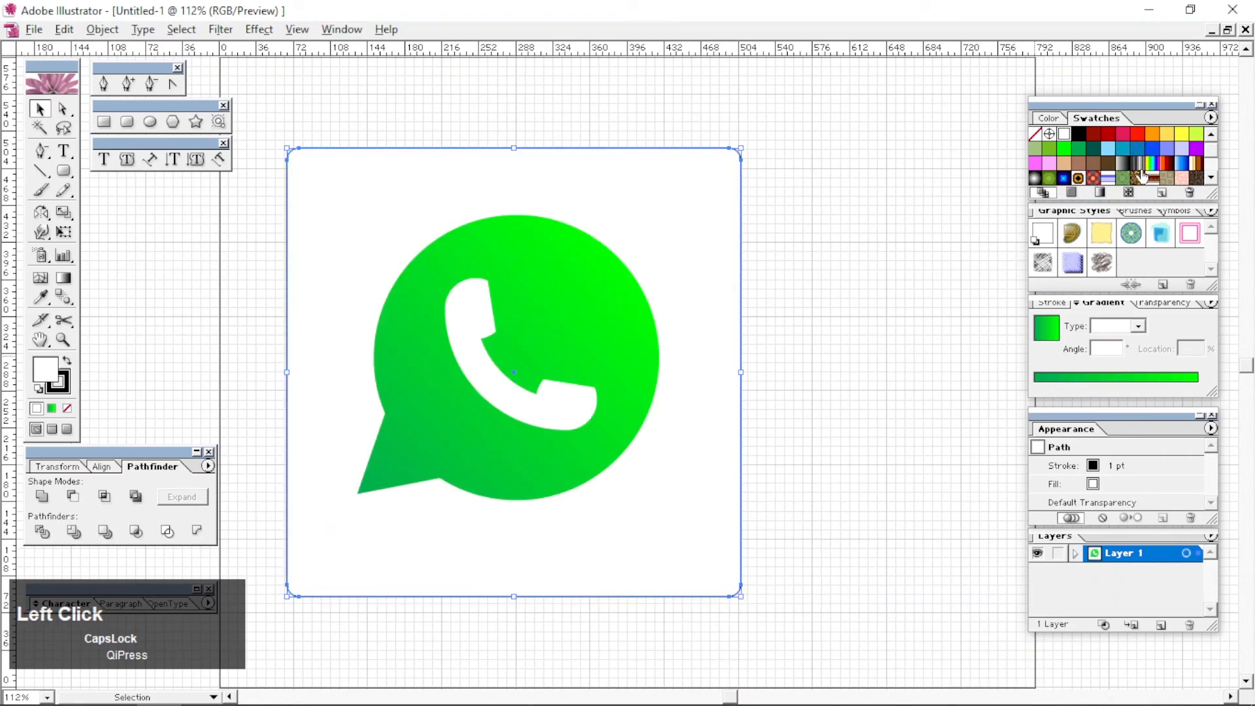
click(1108, 180)
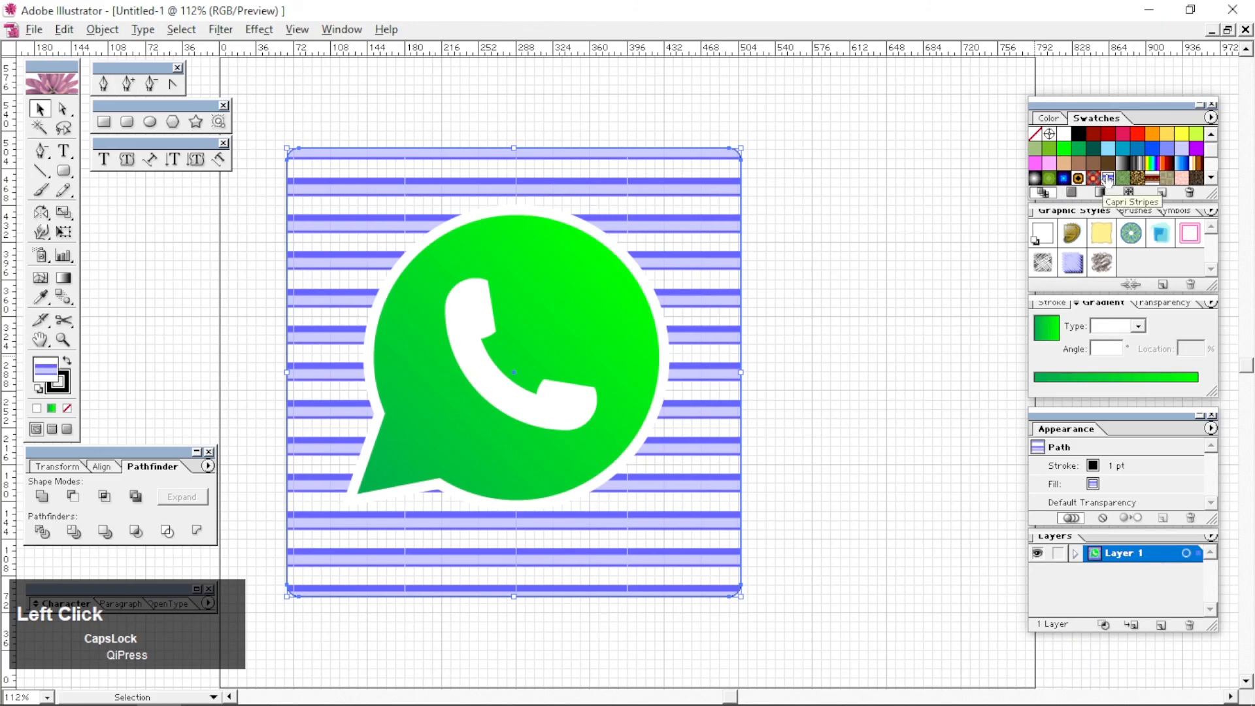
click(1063, 177)
click(845, 345)
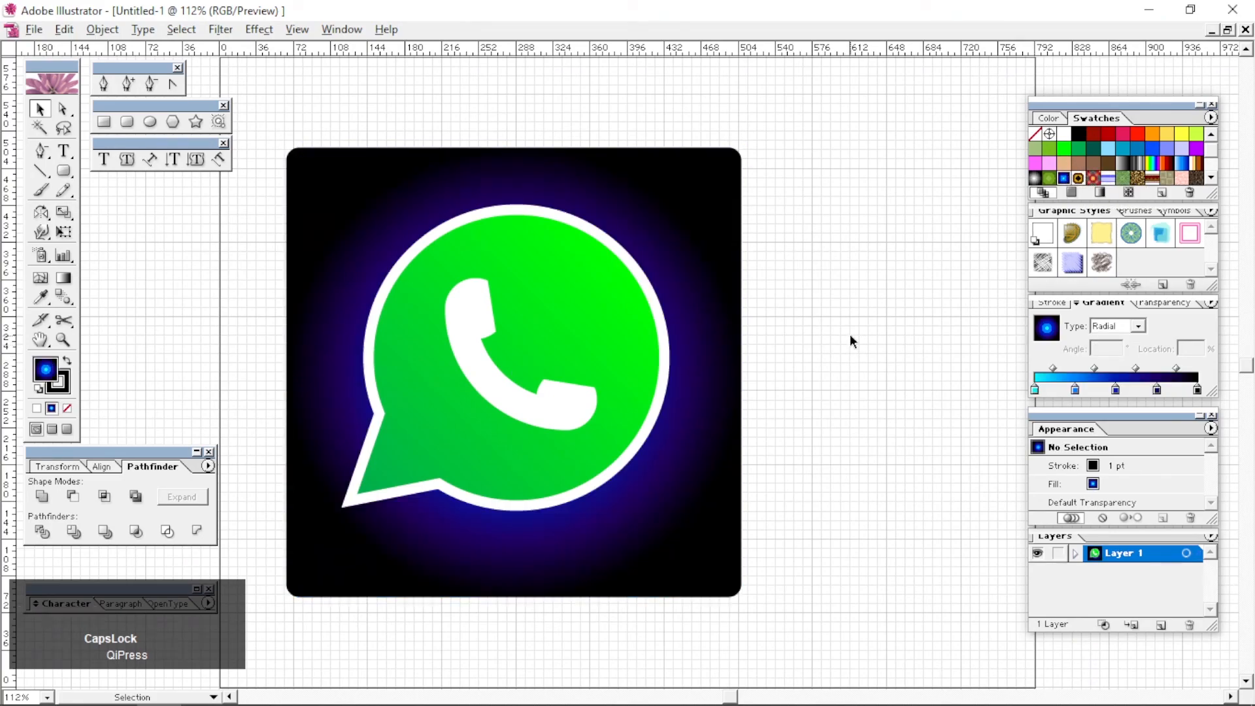
- Move the rounded background rectangle slightly up behind the logo and deselect it
drag(703, 296, 717, 277)
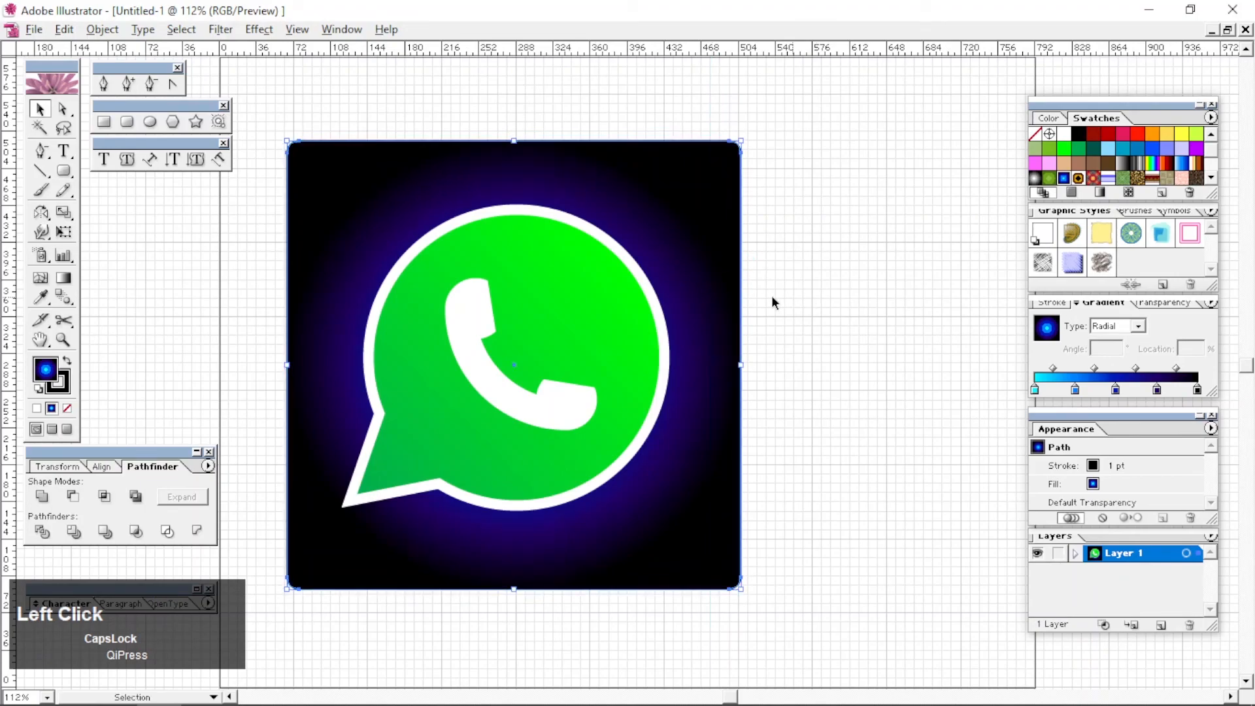
click(842, 307)
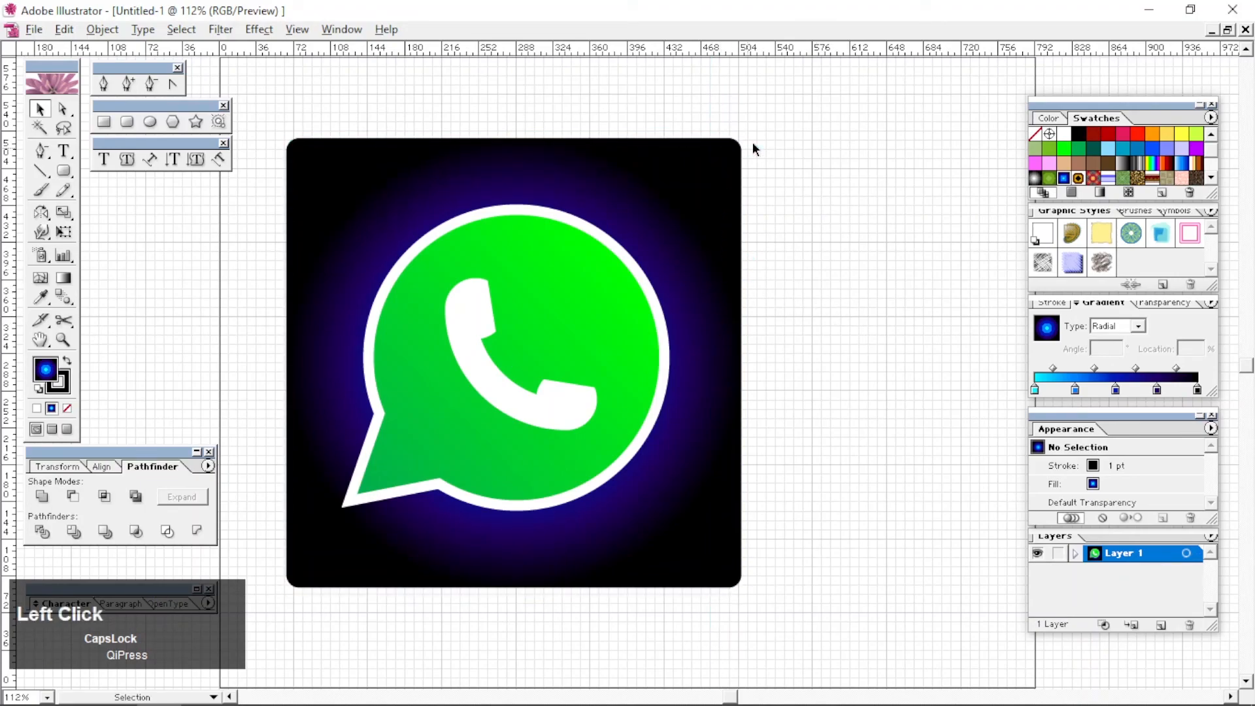
- Select the whole logo together with its background and move it horizontally to the right
drag(780, 119, 270, 626)
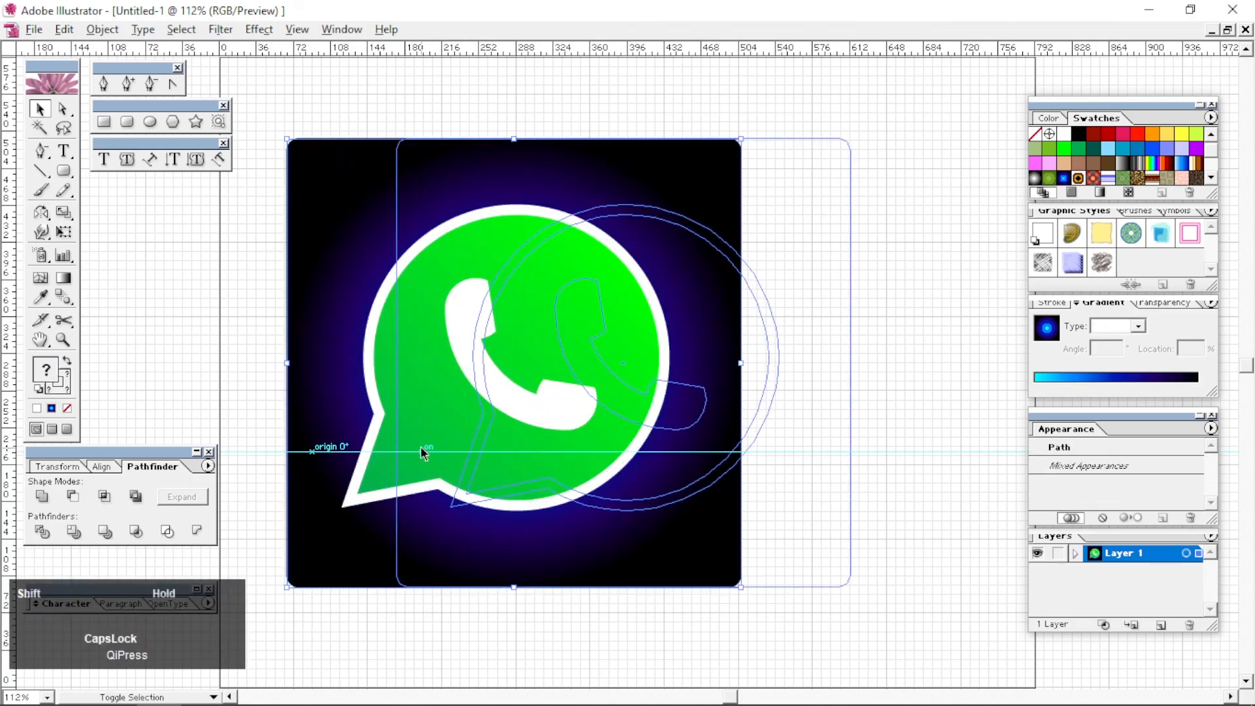